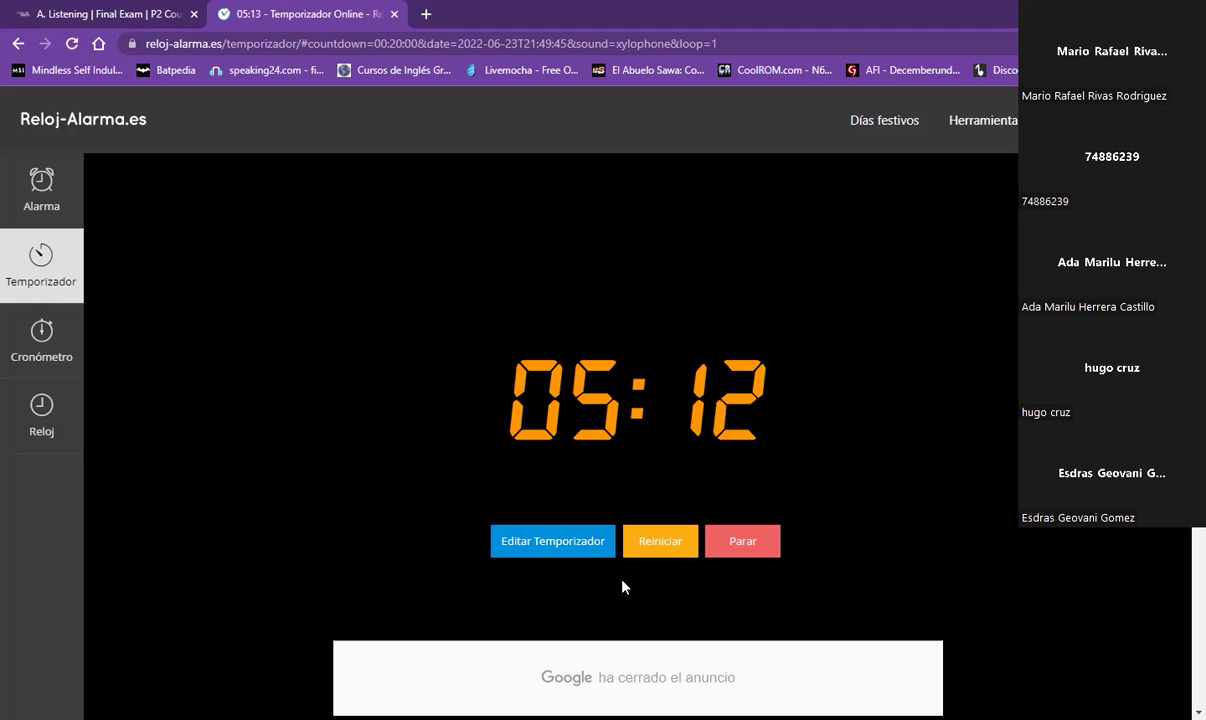
# Stop the running countdown on the online timer page
pyautogui.click(765, 540)
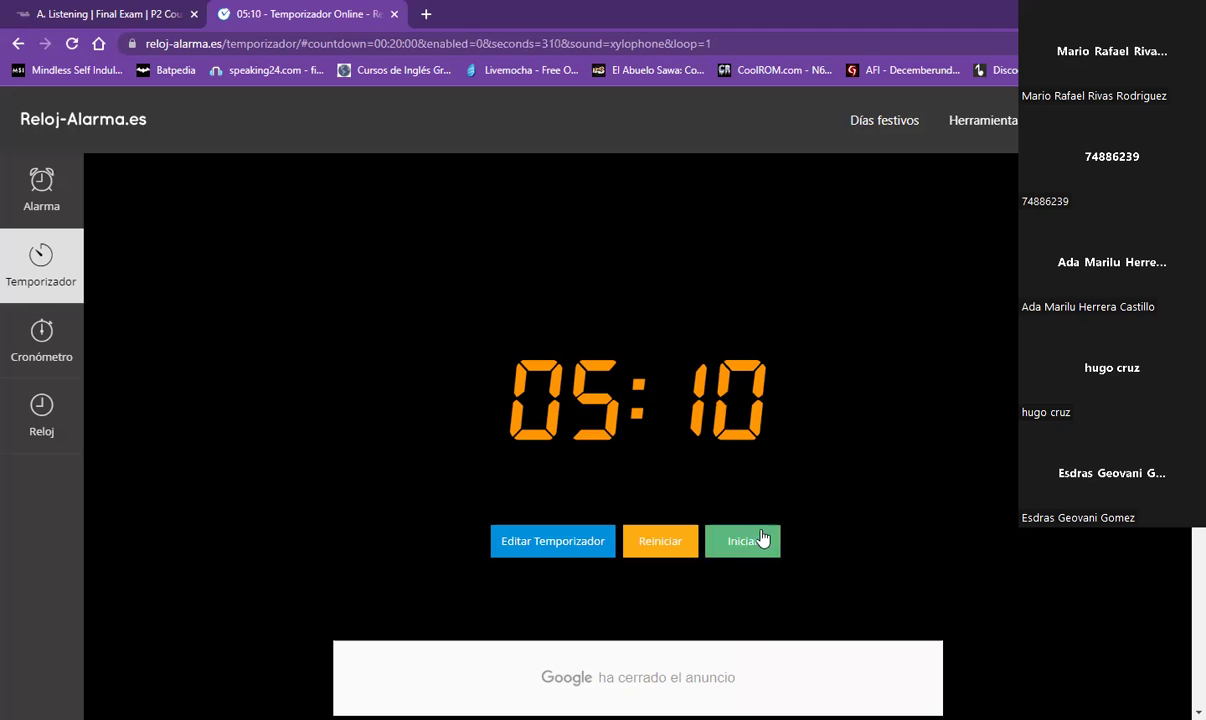
pyautogui.click(645, 8)
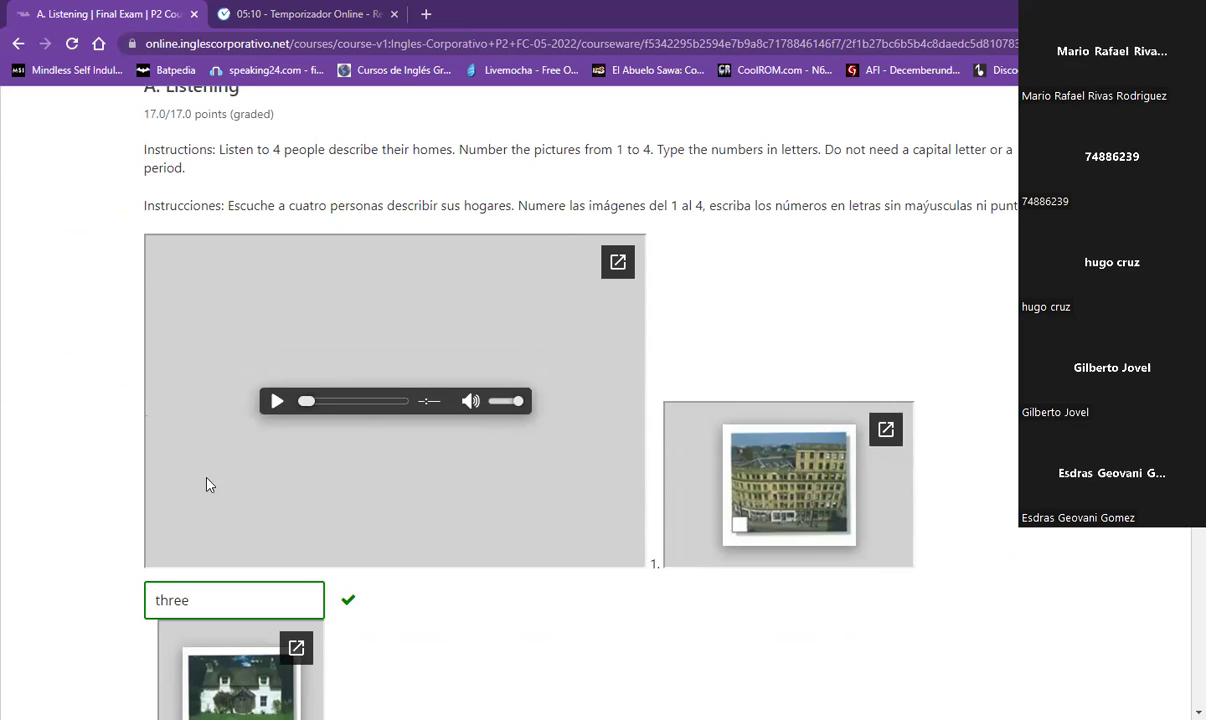
# Switch to the final exam page and review the A. Listening section, from its instructions through the answers for all four pictures
pyautogui.scroll(1, 363, 428)
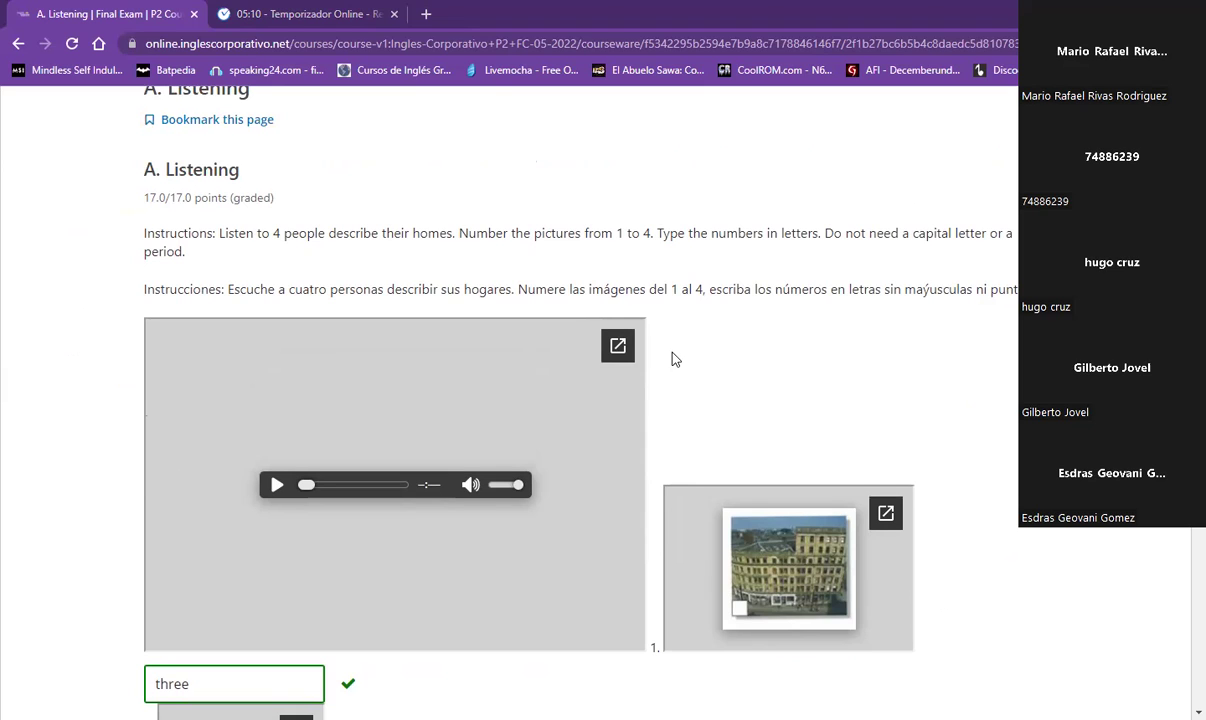
pyautogui.scroll(-5, 674, 358)
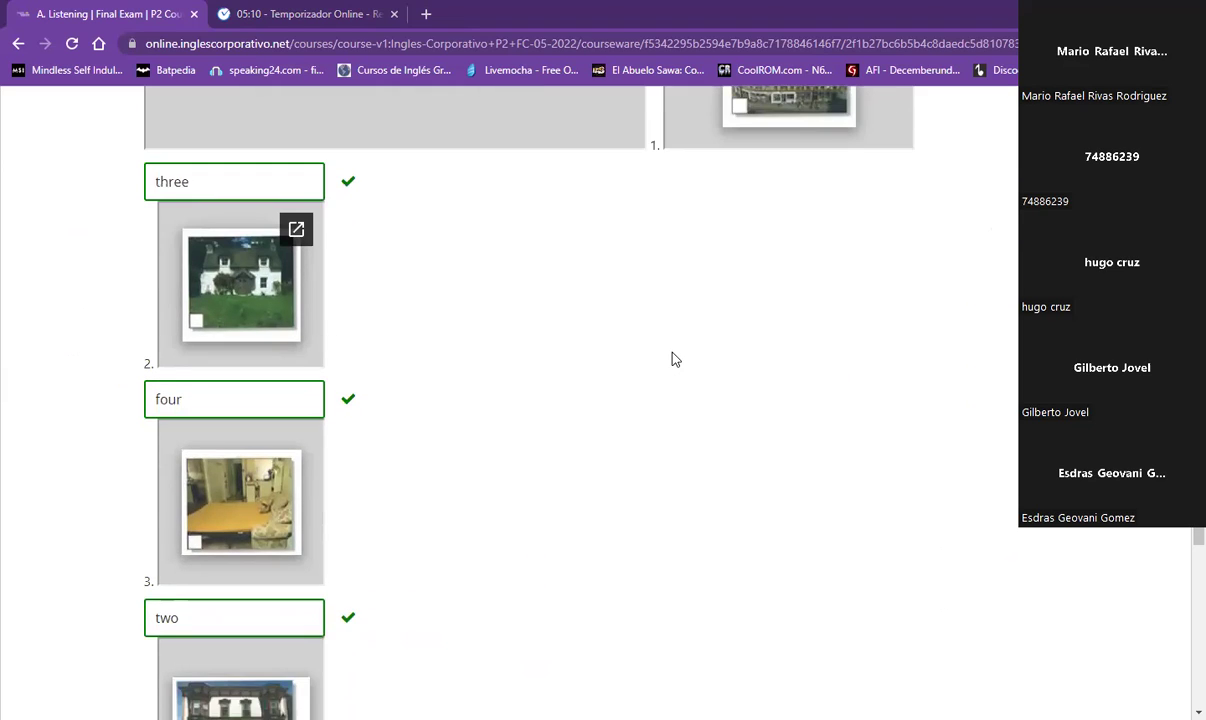
pyautogui.scroll(-1, 674, 359)
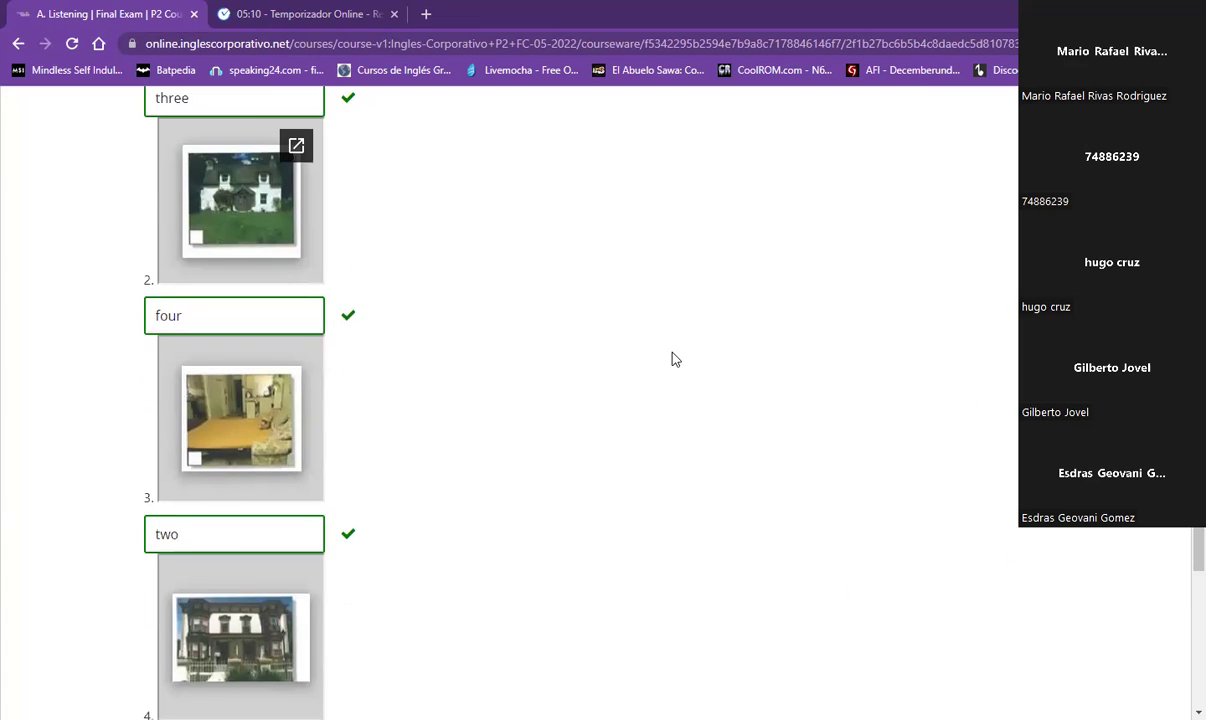
pyautogui.scroll(-3, 674, 359)
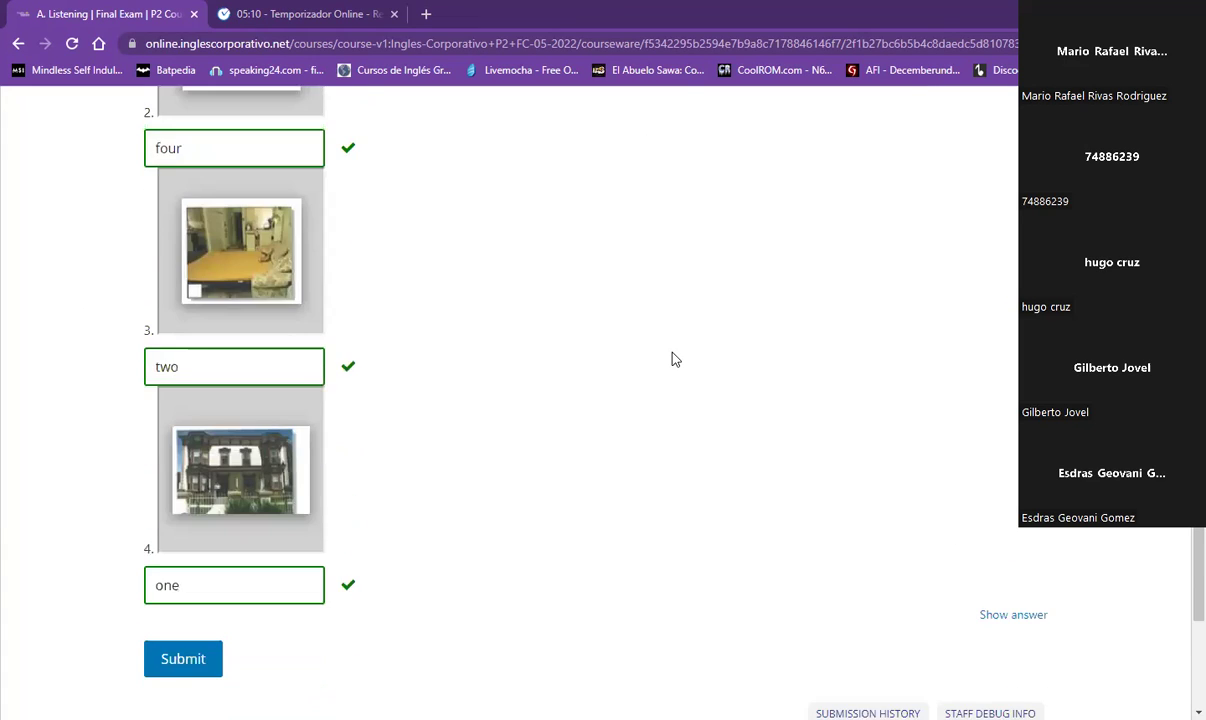
pyautogui.scroll(-2, 674, 359)
pyautogui.scroll(4, 374, 428)
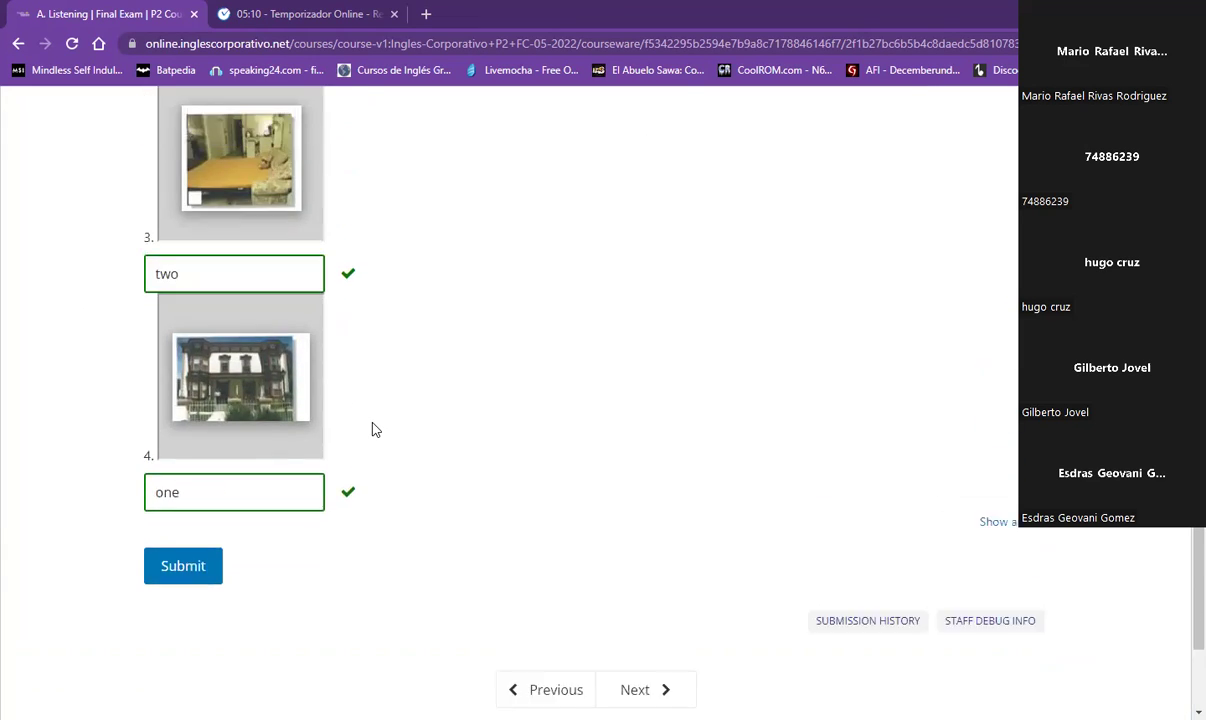
pyautogui.scroll(7, 374, 428)
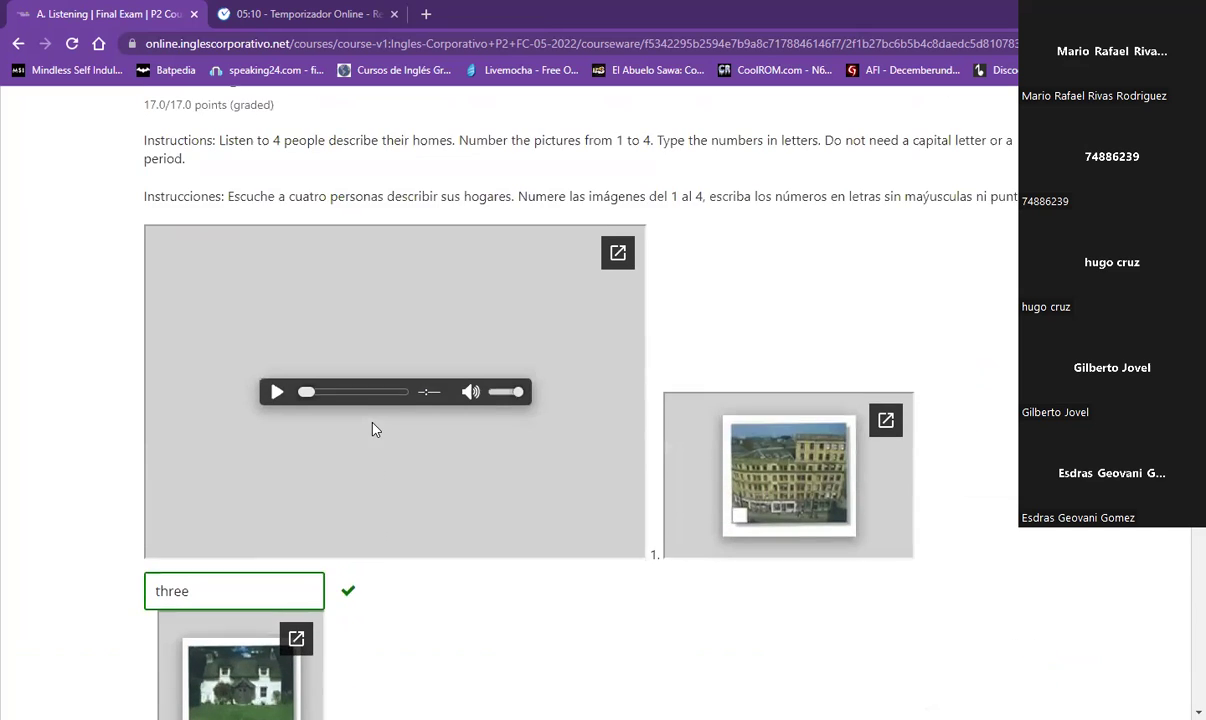
pyautogui.scroll(4, 374, 429)
pyautogui.scroll(-3, 390, 415)
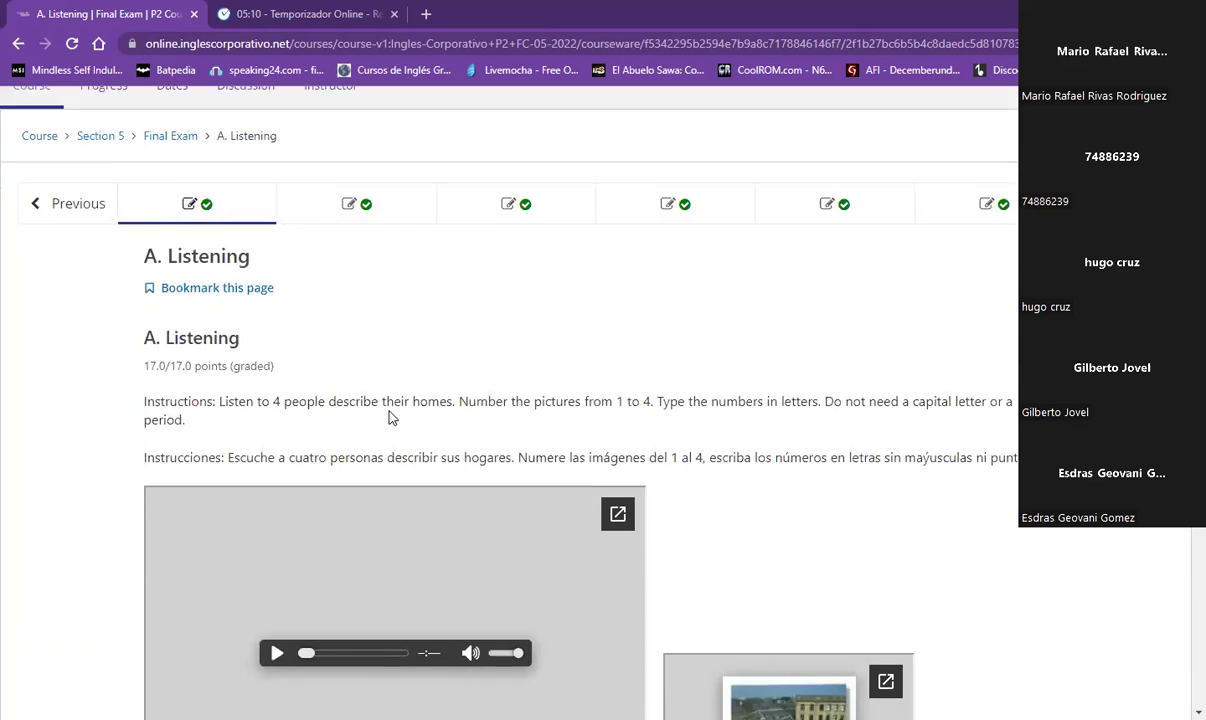
pyautogui.scroll(-3, 390, 416)
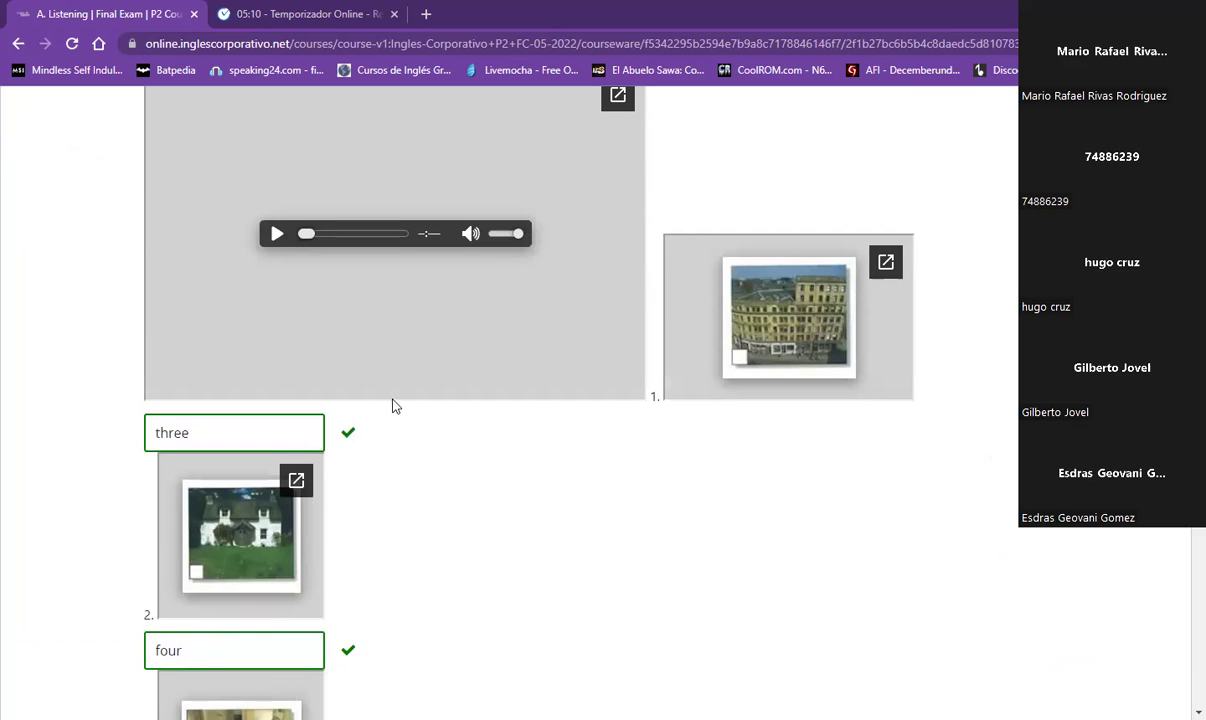
pyautogui.scroll(-3, 417, 398)
pyautogui.scroll(9, 417, 398)
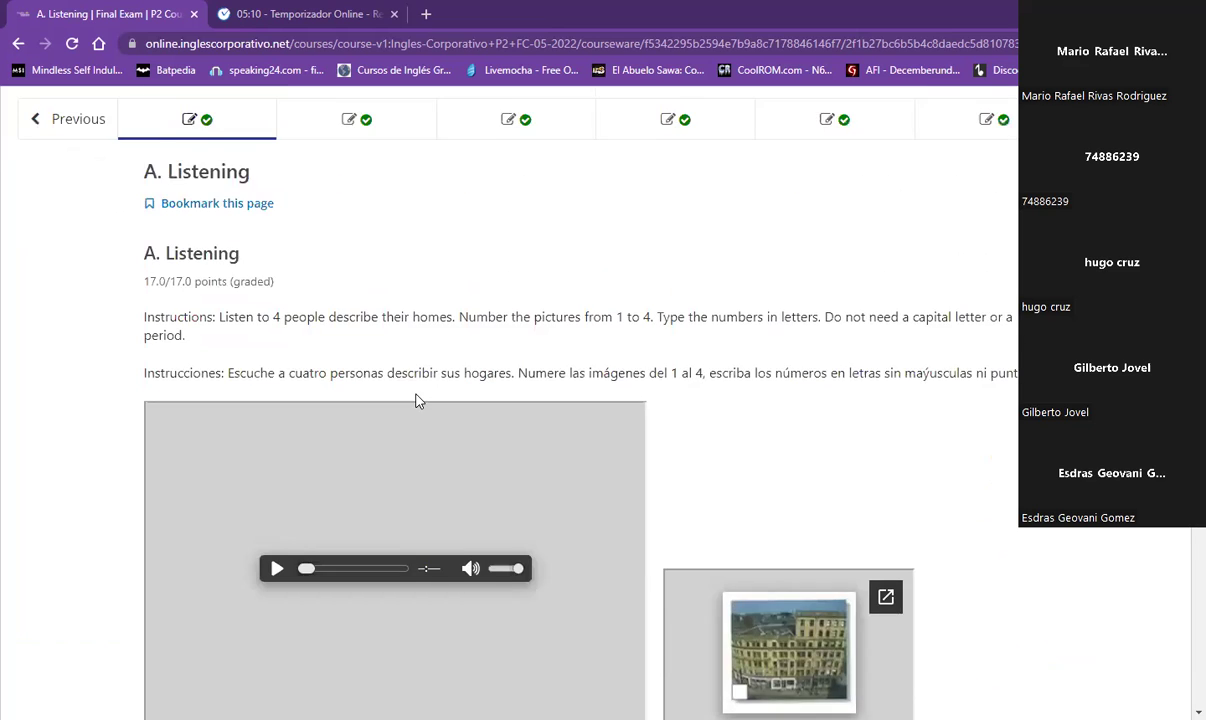
# Open exam section B, Complete the conversation, highlight "any" in the instructions and review each some/any answer through the last line
pyautogui.click(350, 286)
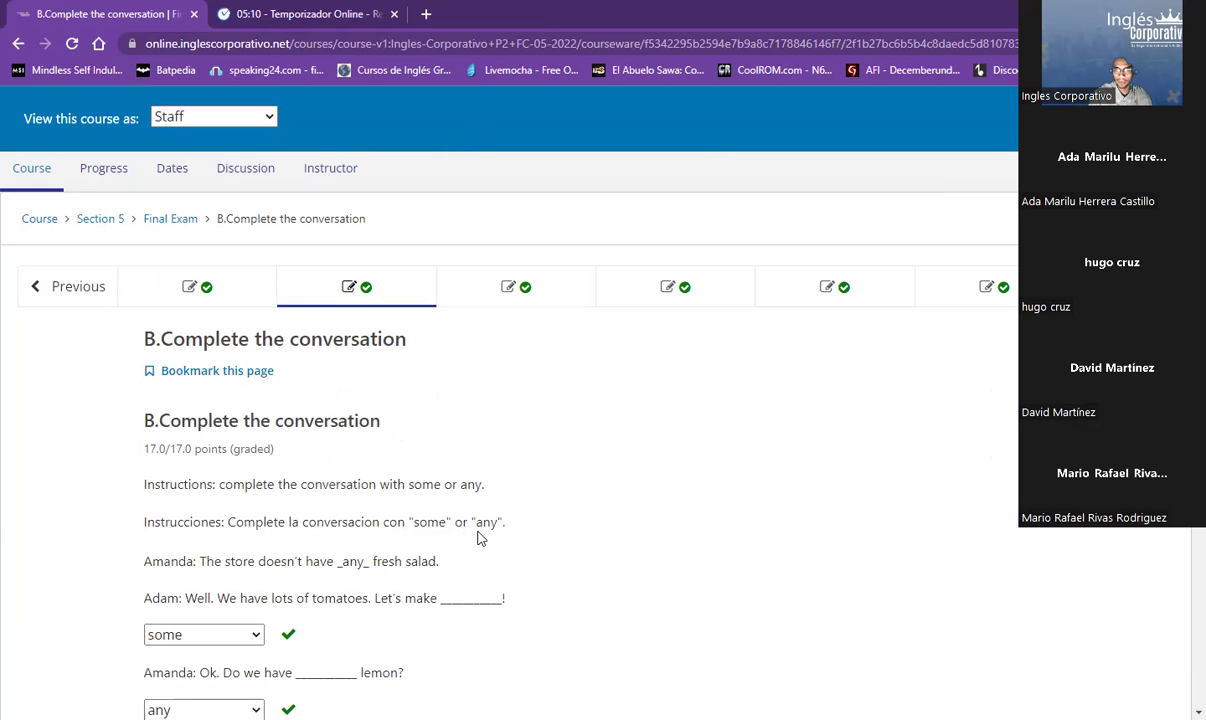
pyautogui.moveTo(503, 521); pyautogui.dragTo(472, 527)
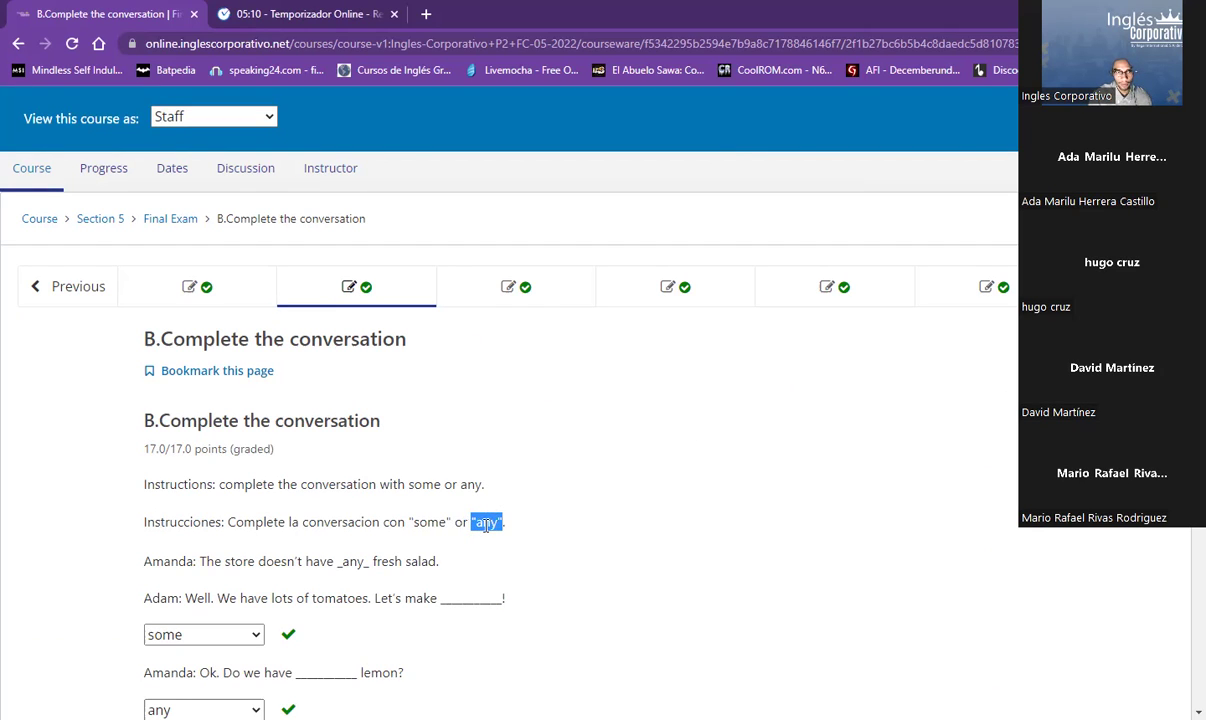
pyautogui.scroll(-3, 215, 522)
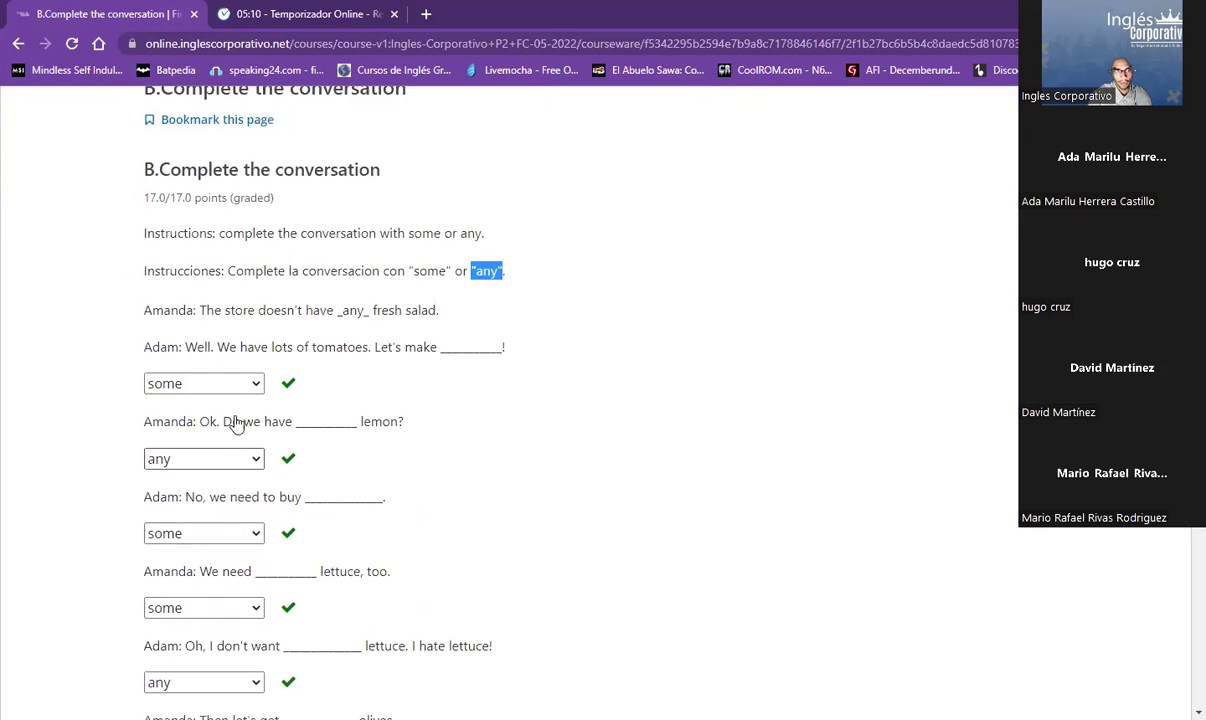
pyautogui.scroll(-1, 320, 412)
pyautogui.scroll(-1, 322, 422)
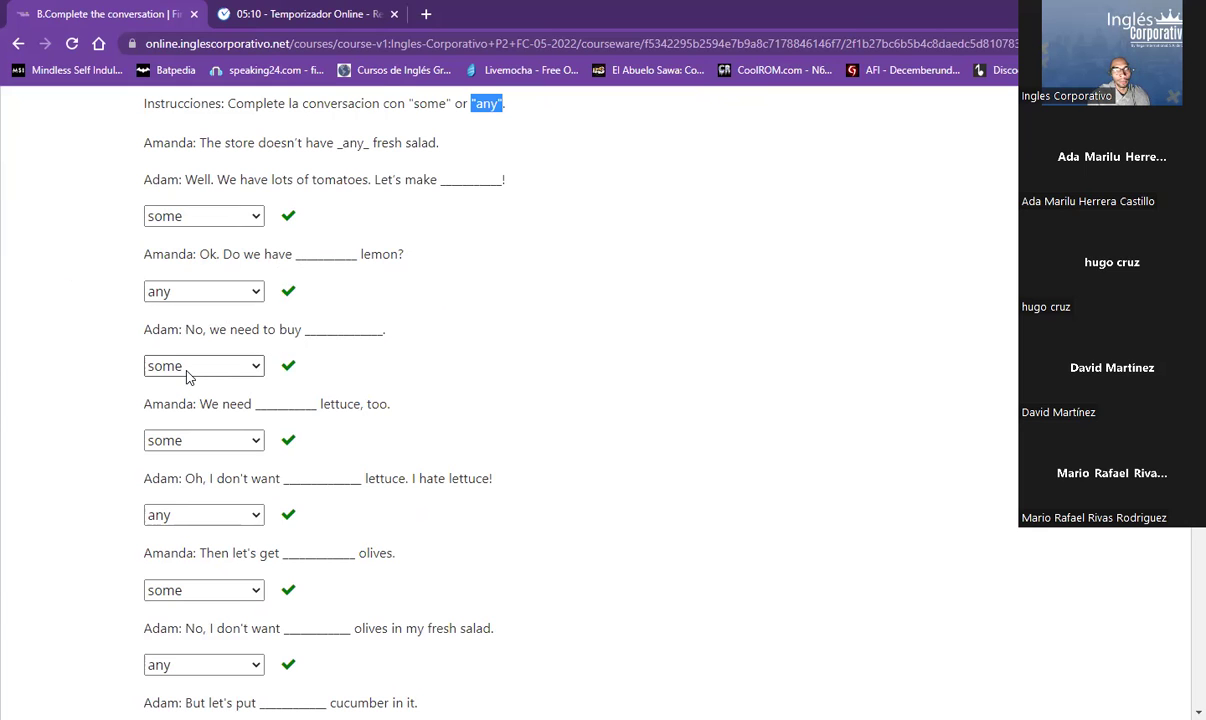
pyautogui.scroll(-5, 378, 344)
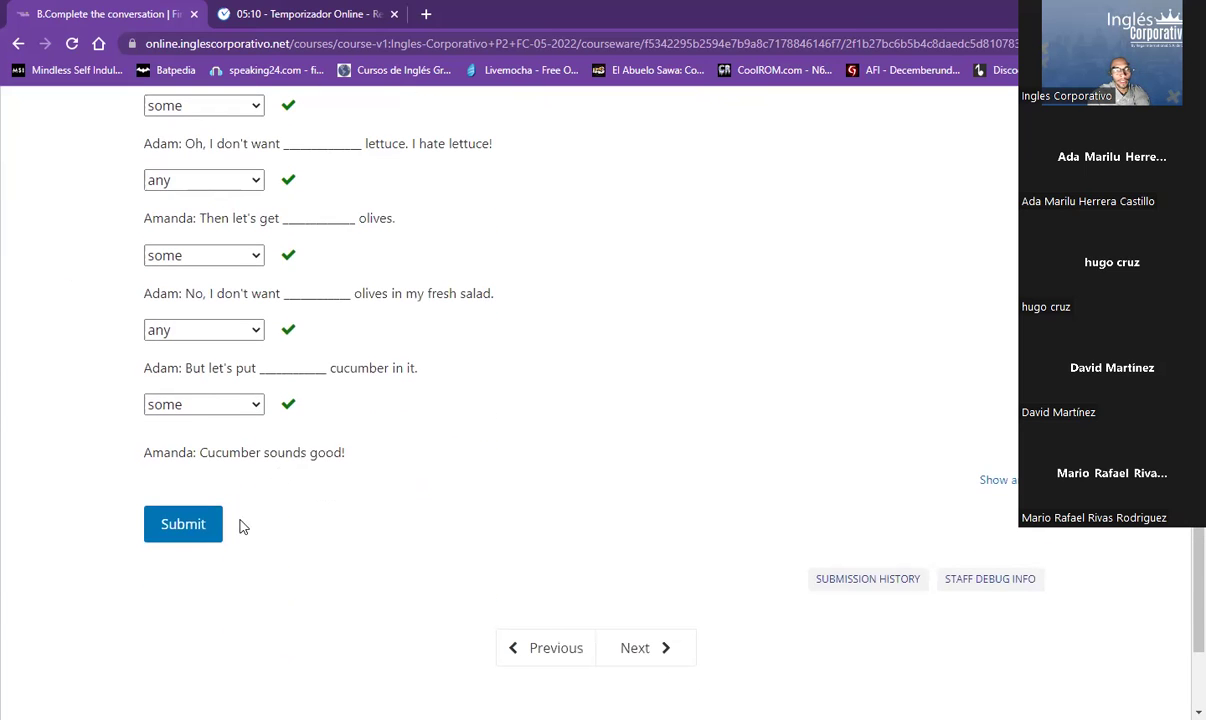
pyautogui.click(215, 532)
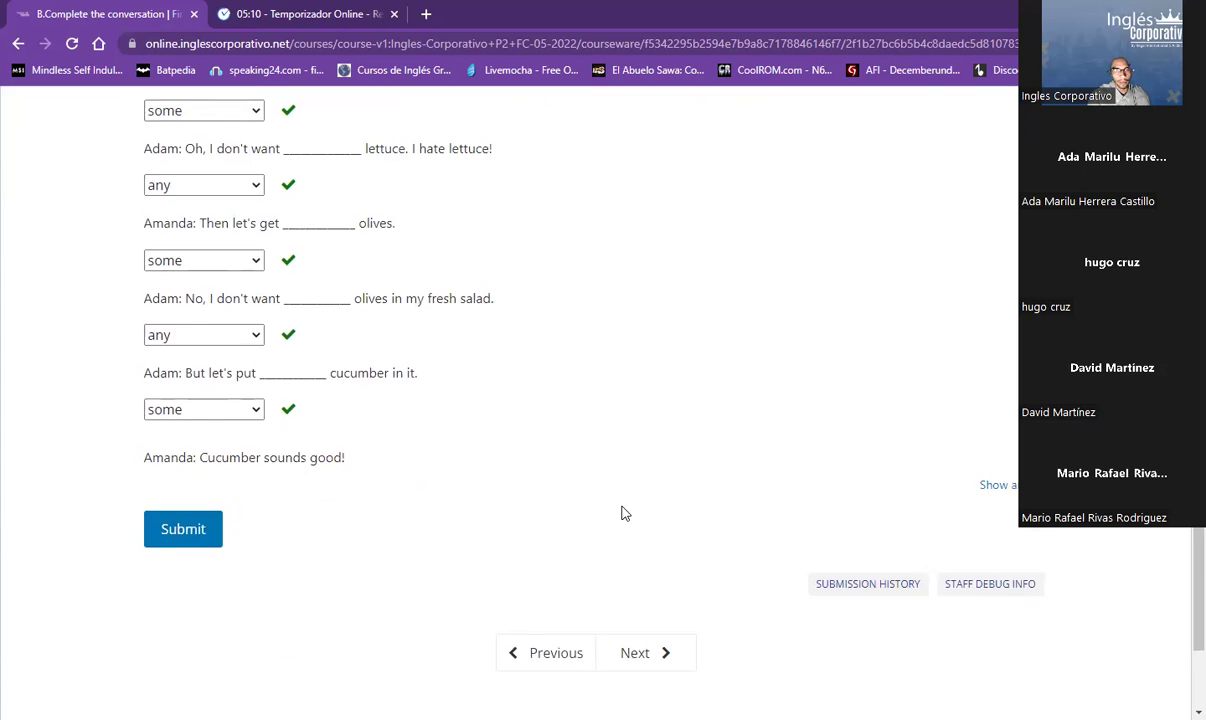
# Open exam section C on adverbs of frequency and highlight question 1's sentence, "Never I play soccer on weekends."
pyautogui.scroll(12, 621, 513)
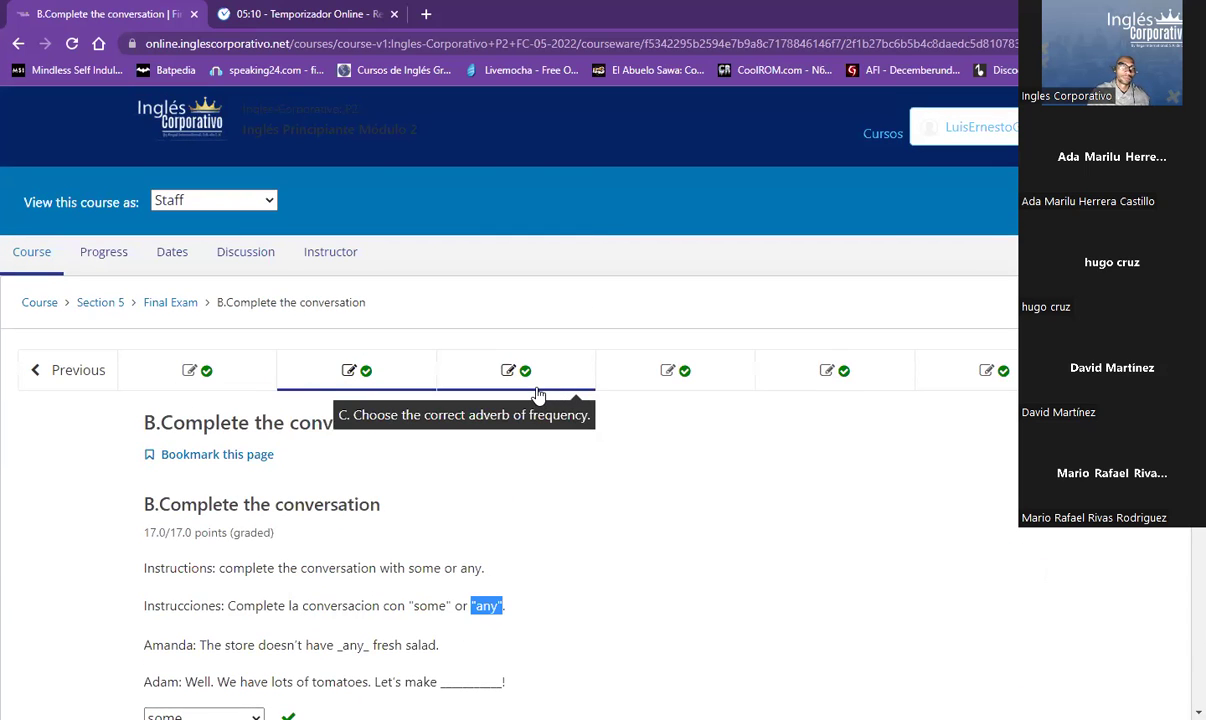
pyautogui.click(538, 394)
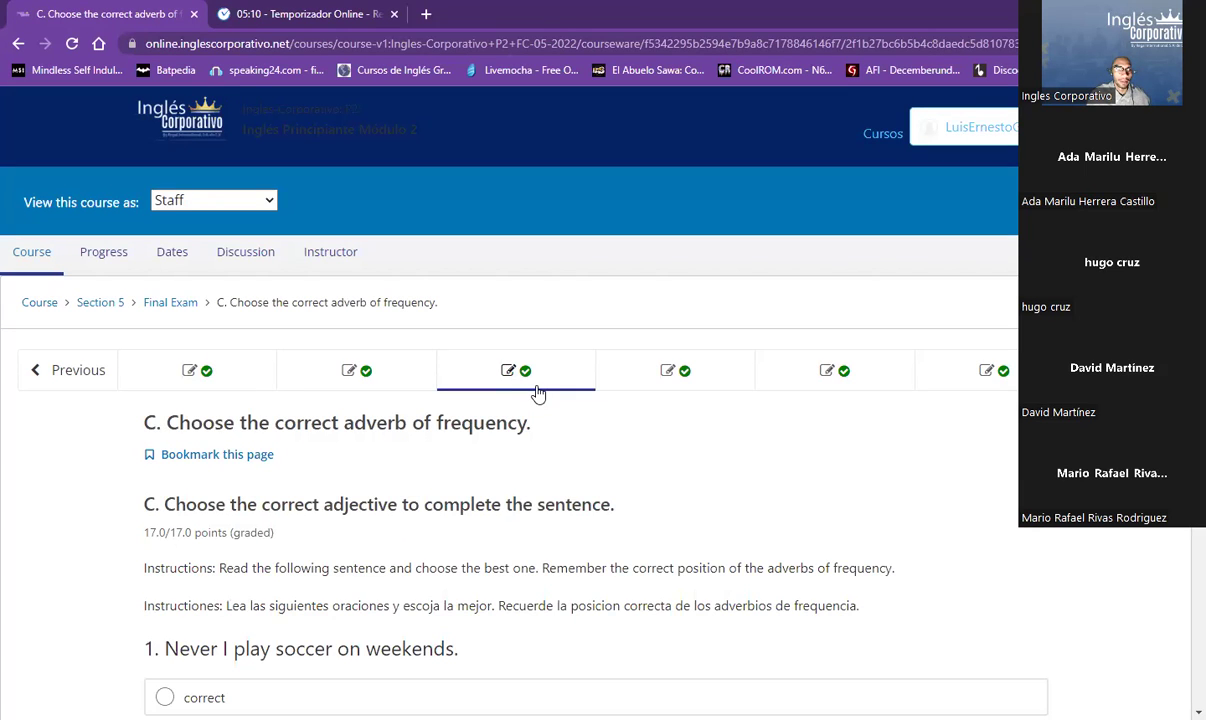
pyautogui.scroll(-3, 538, 394)
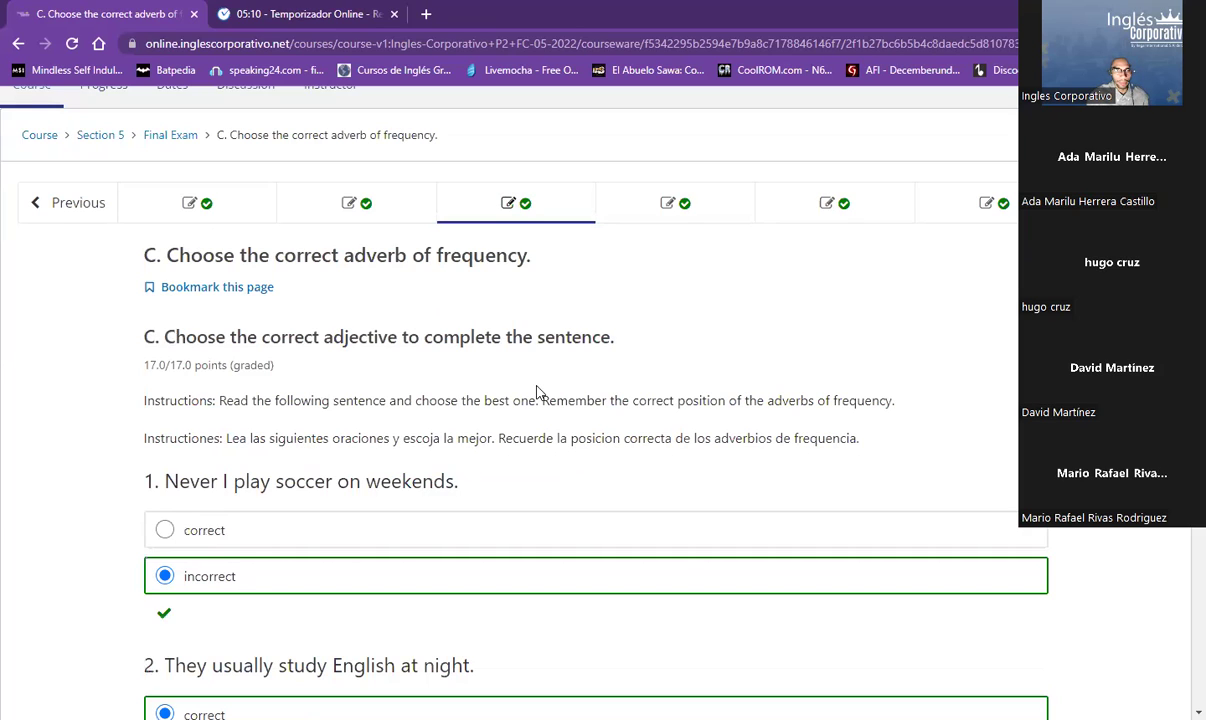
pyautogui.moveTo(475, 668); pyautogui.dragTo(398, 668)
pyautogui.moveTo(468, 486); pyautogui.dragTo(364, 483)
pyautogui.scroll(-1, 150, 410)
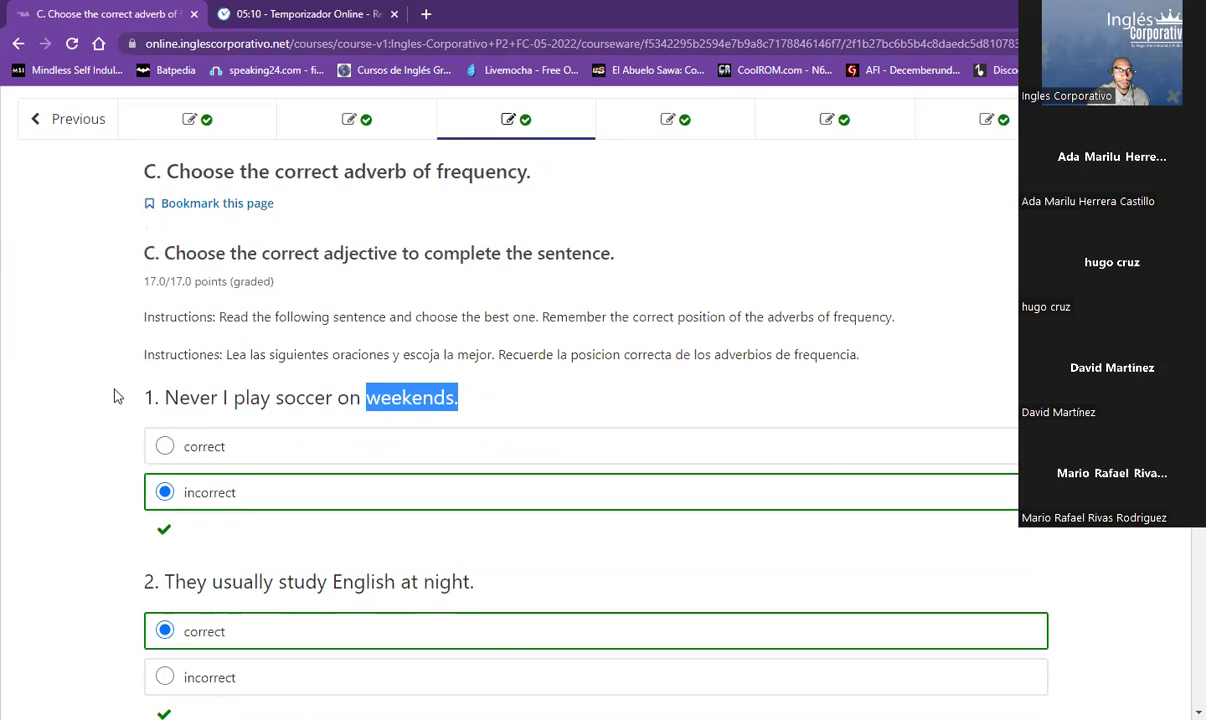
pyautogui.scroll(-1, 116, 397)
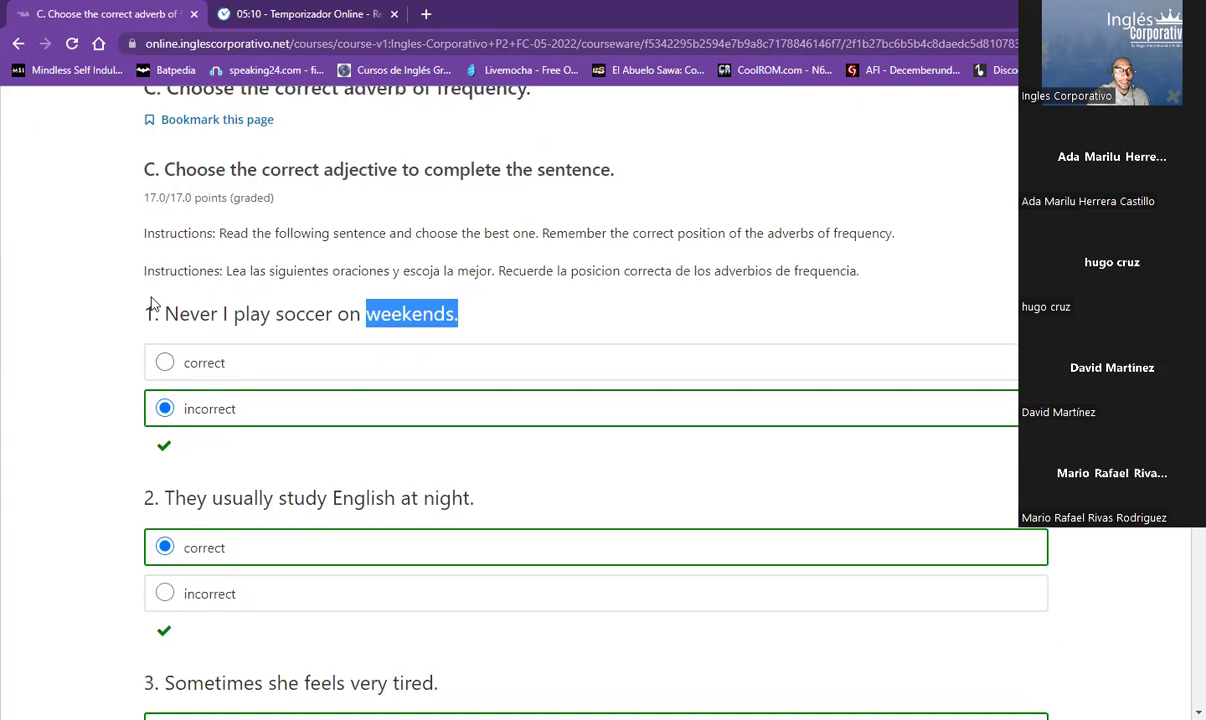
pyautogui.moveTo(161, 313); pyautogui.dragTo(505, 314)
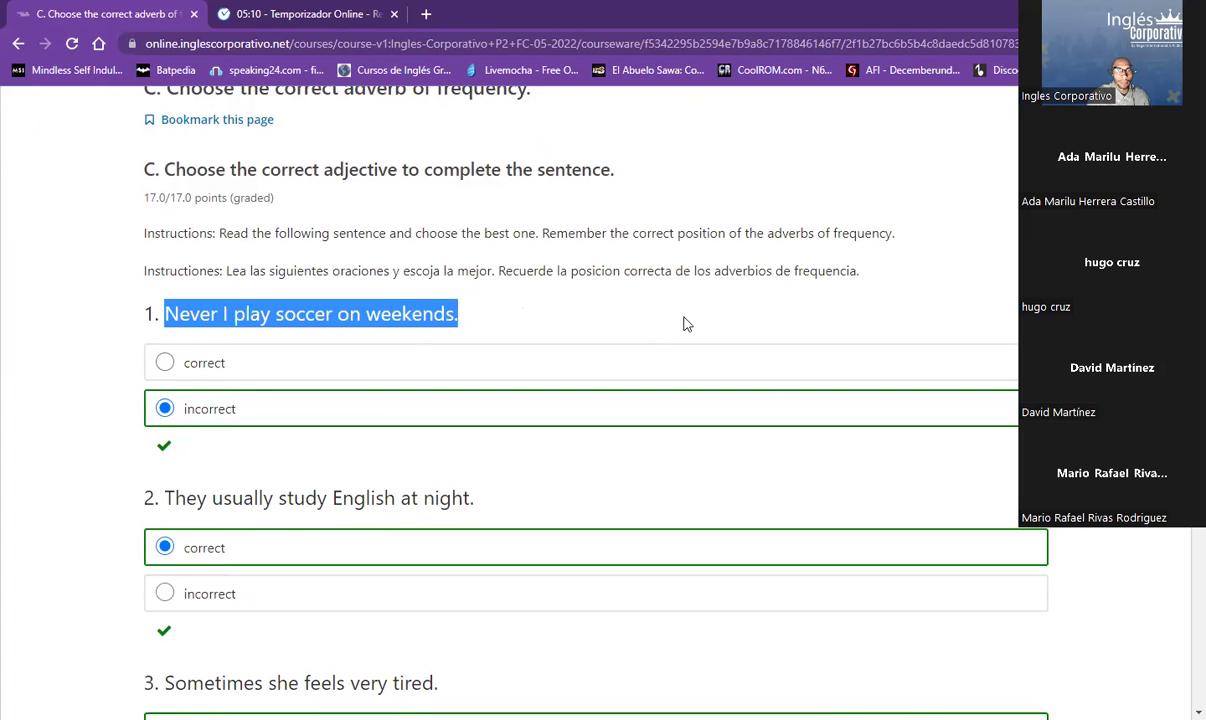
# Review questions 2 and 3 in section C, and highlight question 4's sentence, "He often call her in the morning."
pyautogui.scroll(-2, 700, 318)
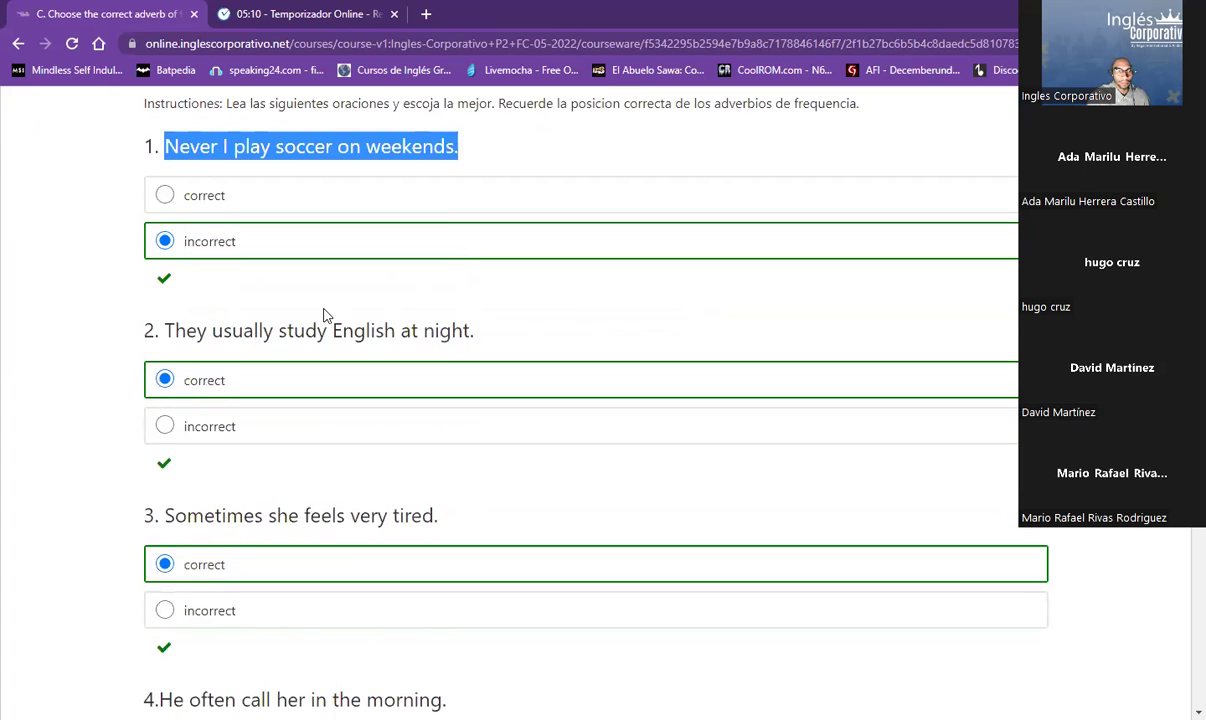
pyautogui.scroll(-1, 323, 315)
pyautogui.scroll(-2, 334, 342)
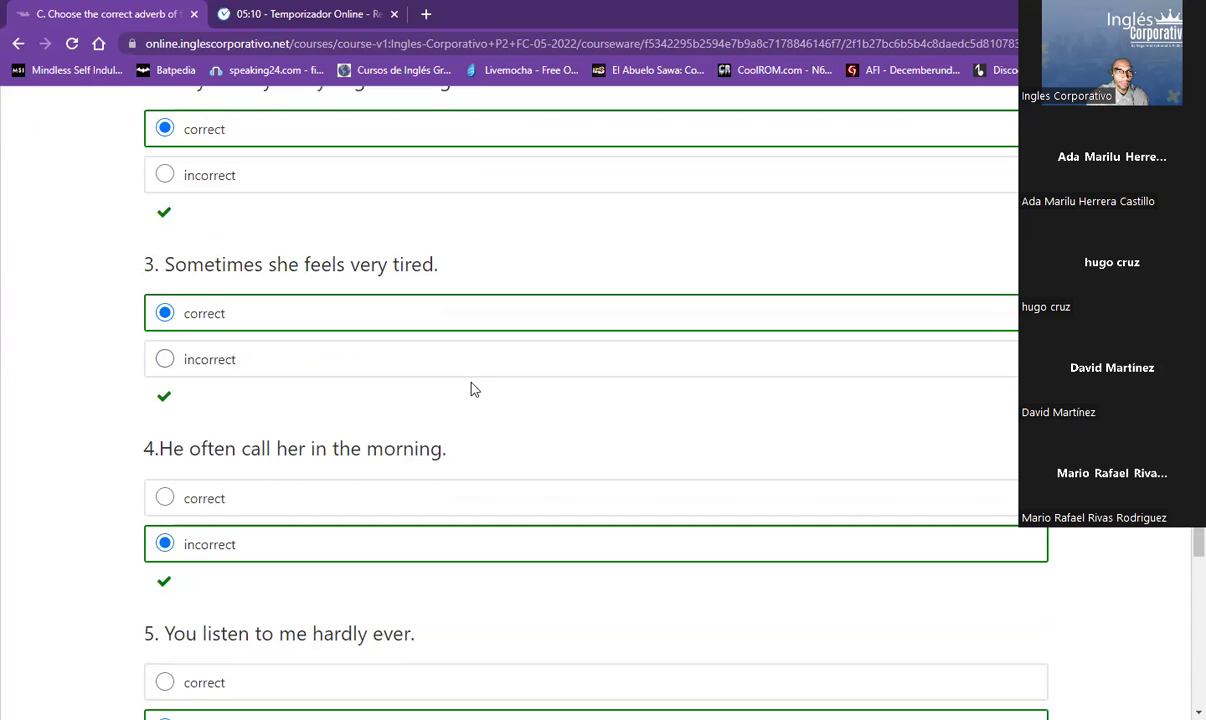
pyautogui.moveTo(157, 449); pyautogui.dragTo(470, 443)
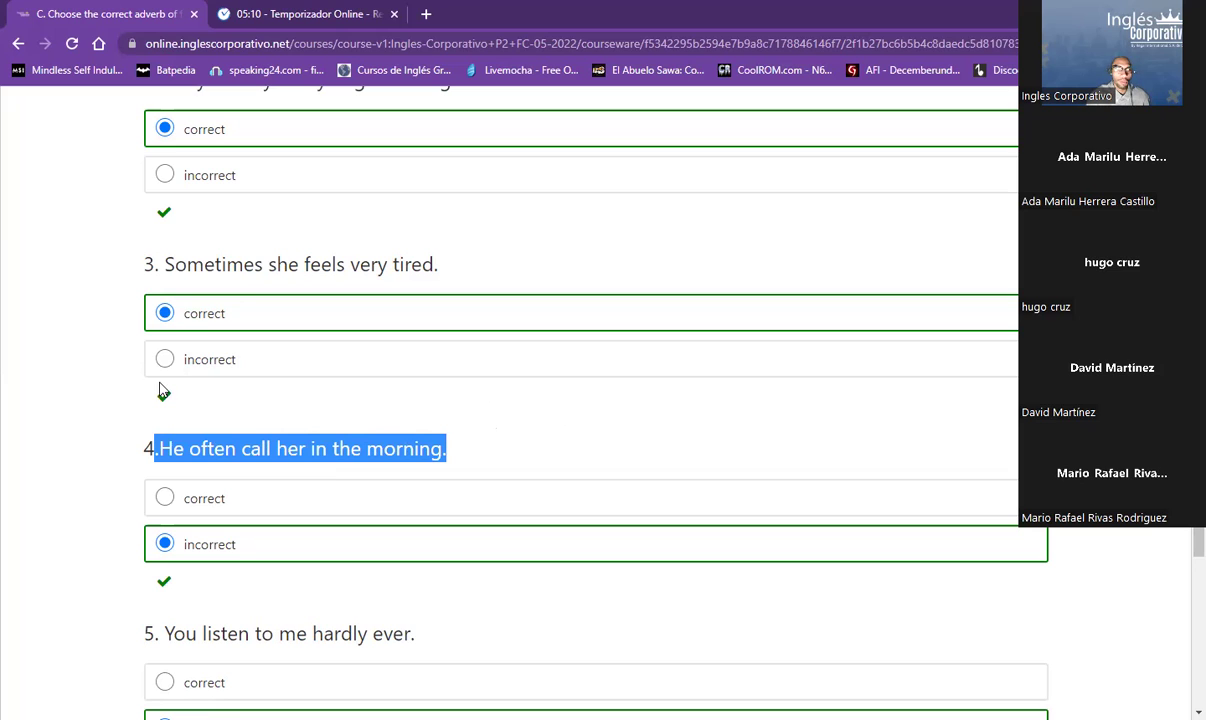
# Narrow the highlight in question 4 to only the adverb "often"
pyautogui.click(160, 453)
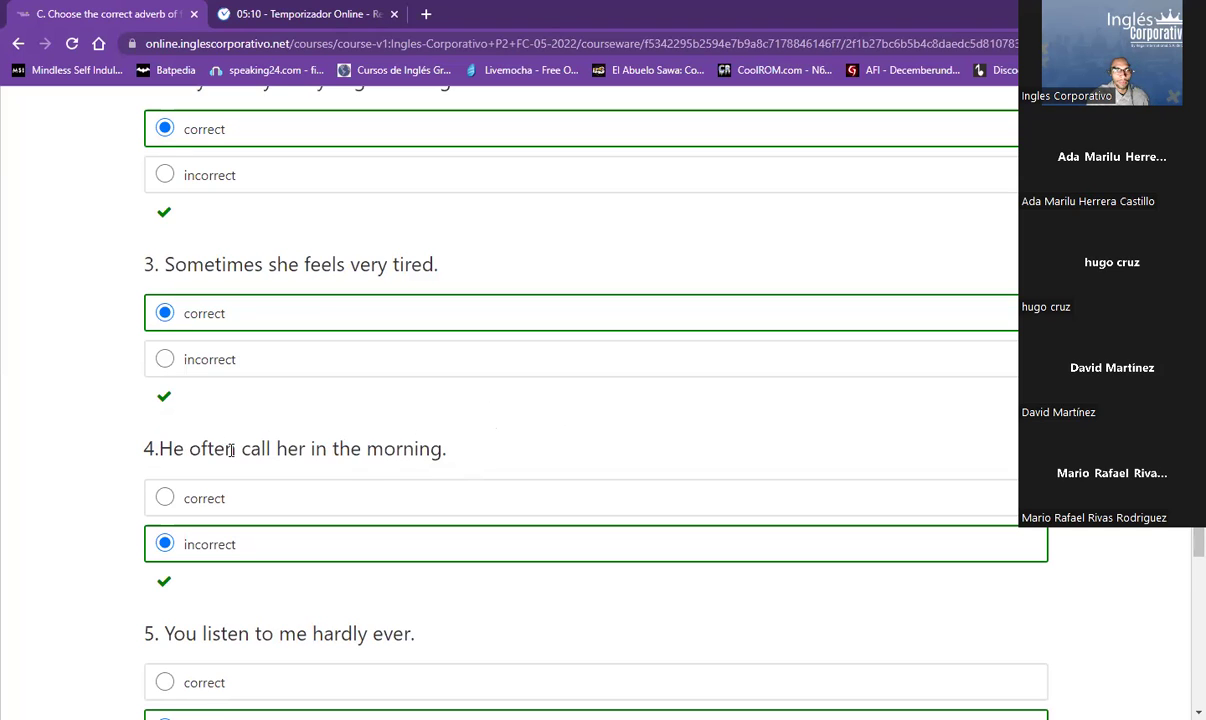
pyautogui.moveTo(236, 452); pyautogui.dragTo(190, 446)
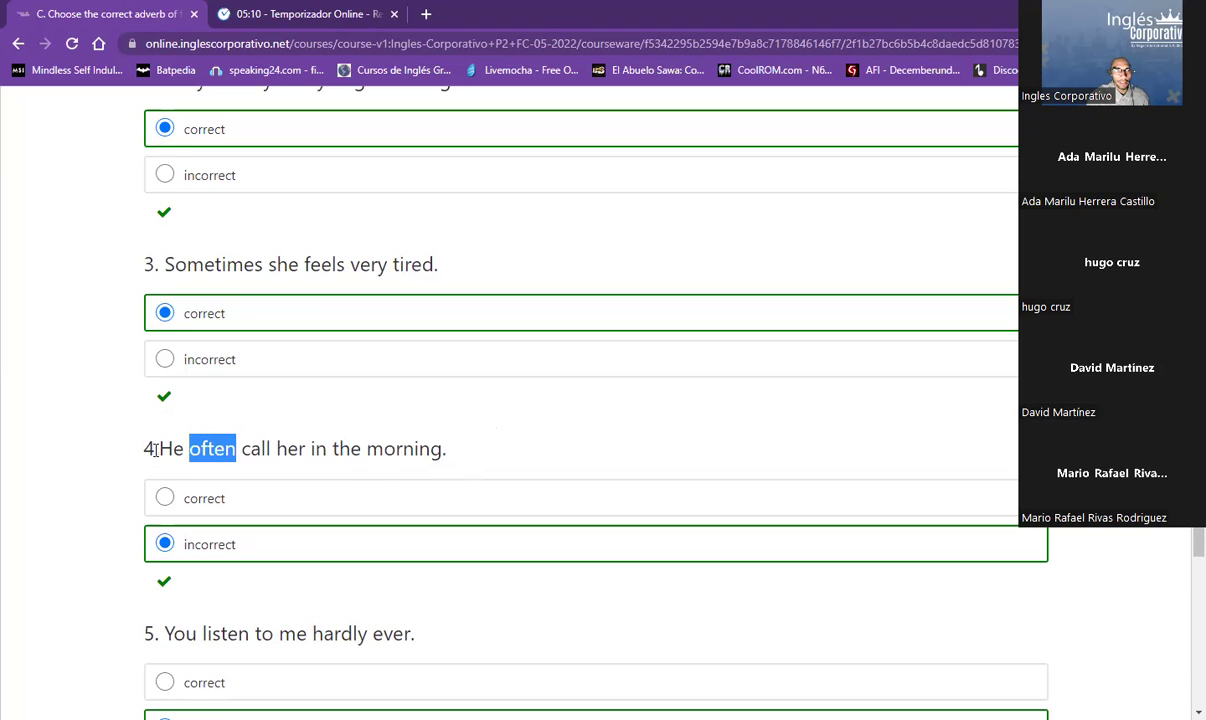
pyautogui.click(158, 449)
pyautogui.tripleClick(166, 450)
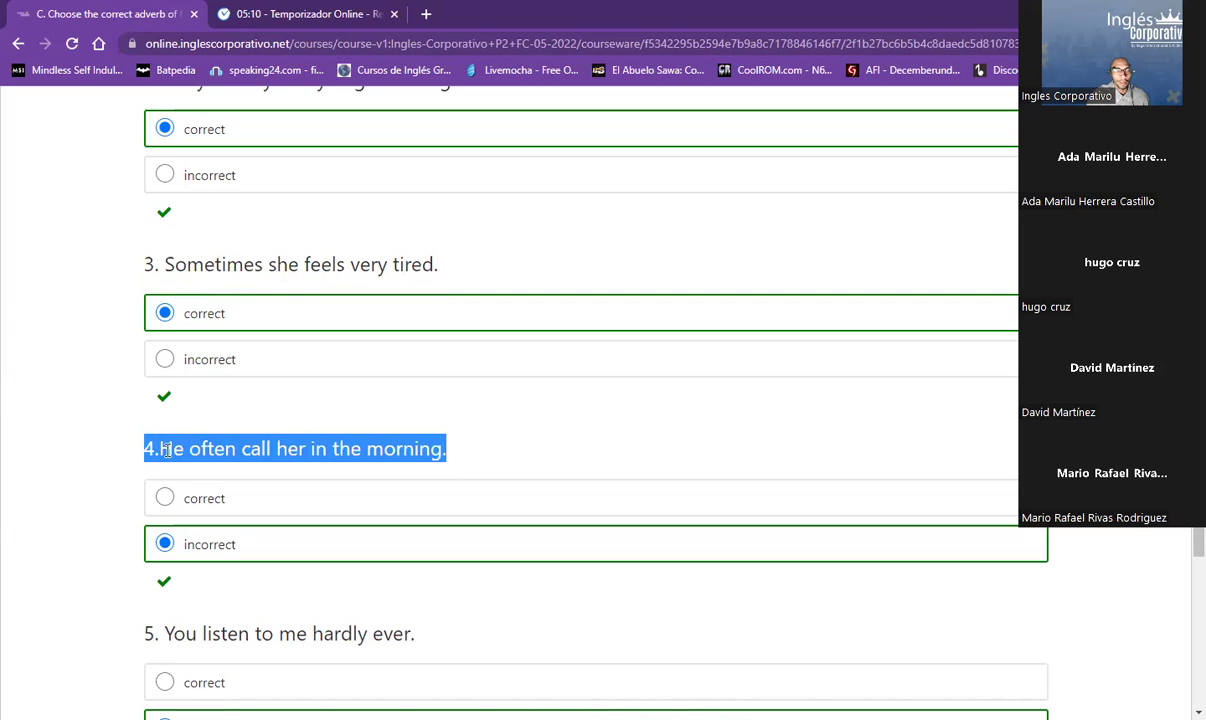
pyautogui.click(160, 449)
pyautogui.doubleClick(155, 448)
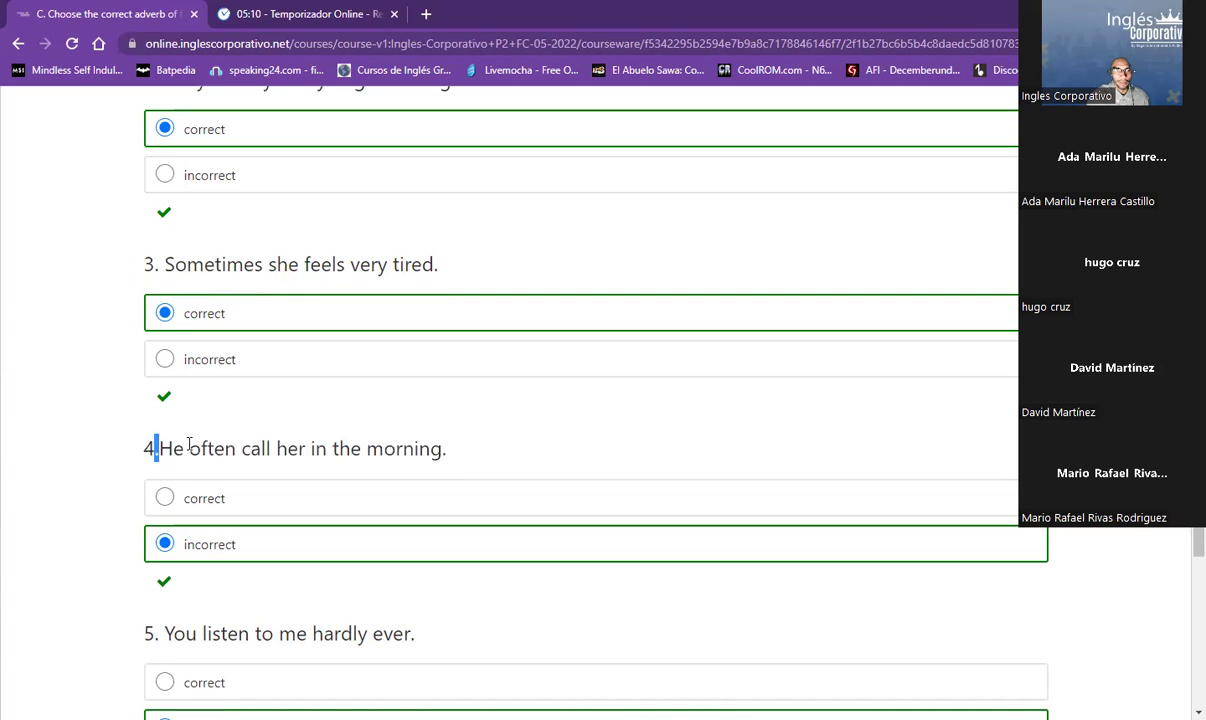
pyautogui.click(221, 445)
pyautogui.moveTo(235, 449); pyautogui.dragTo(193, 452)
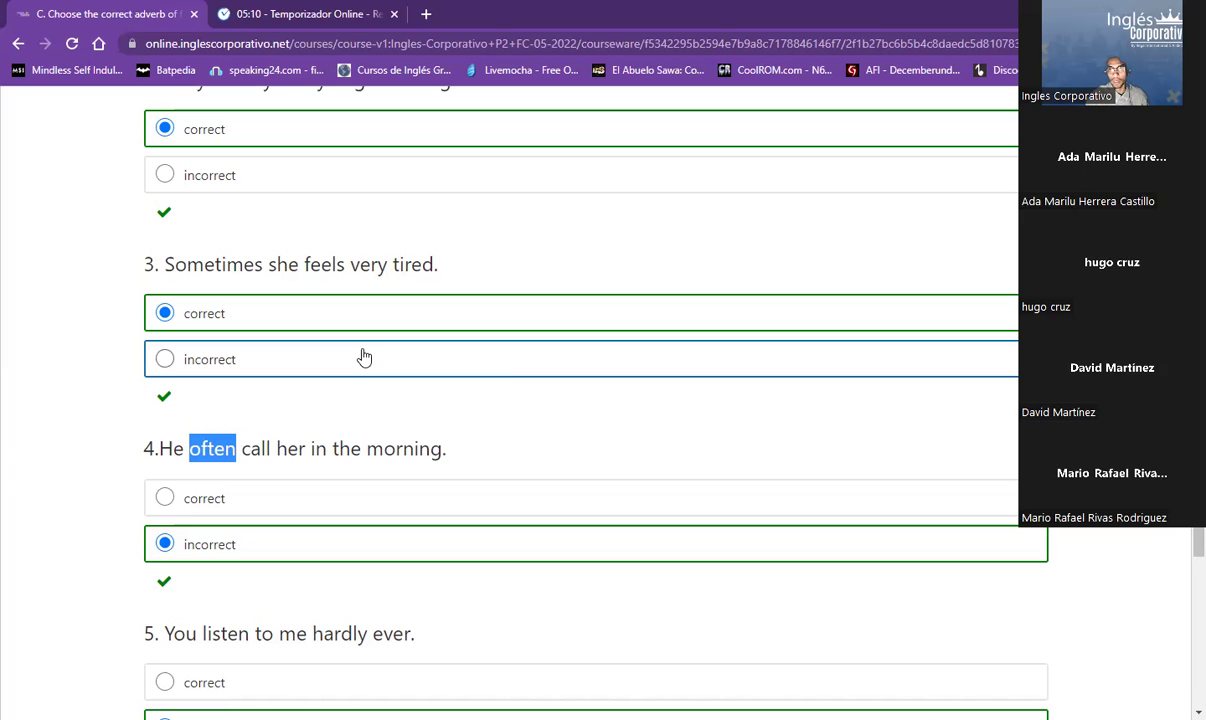
# Highlight question 5's sentence, "You listen to me hardly ever.", for review, and clear the highlight
pyautogui.scroll(-2, 364, 370)
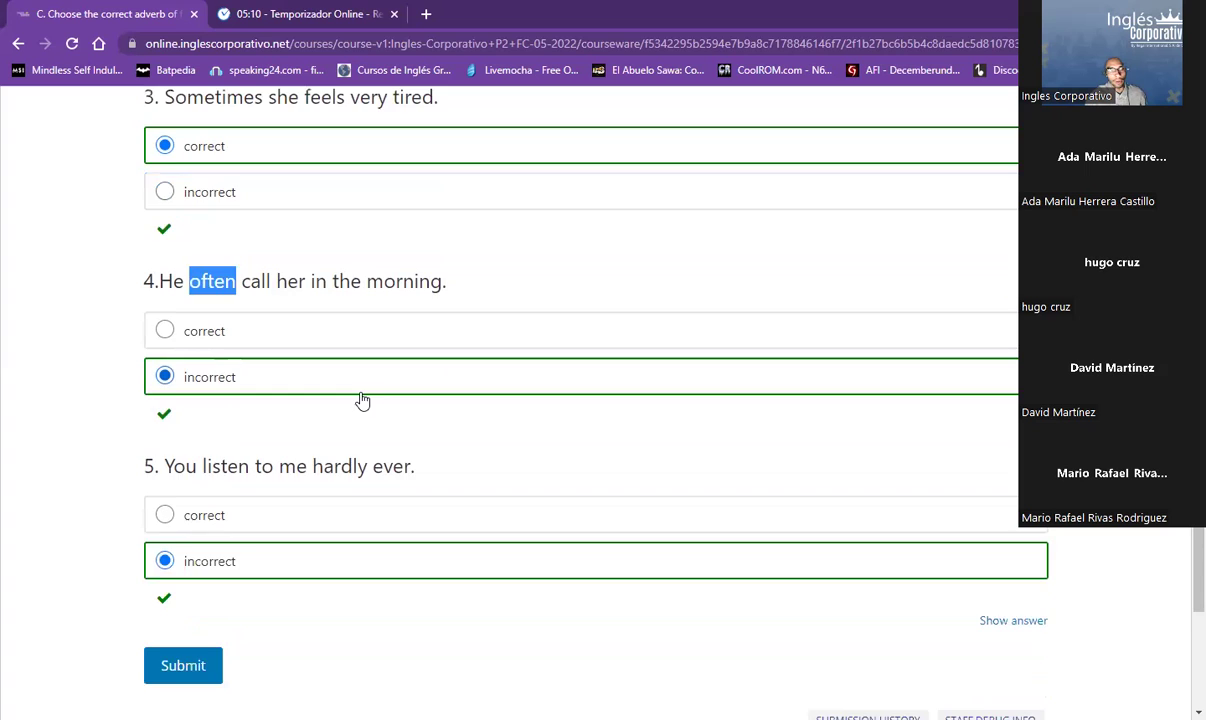
pyautogui.scroll(-1, 350, 405)
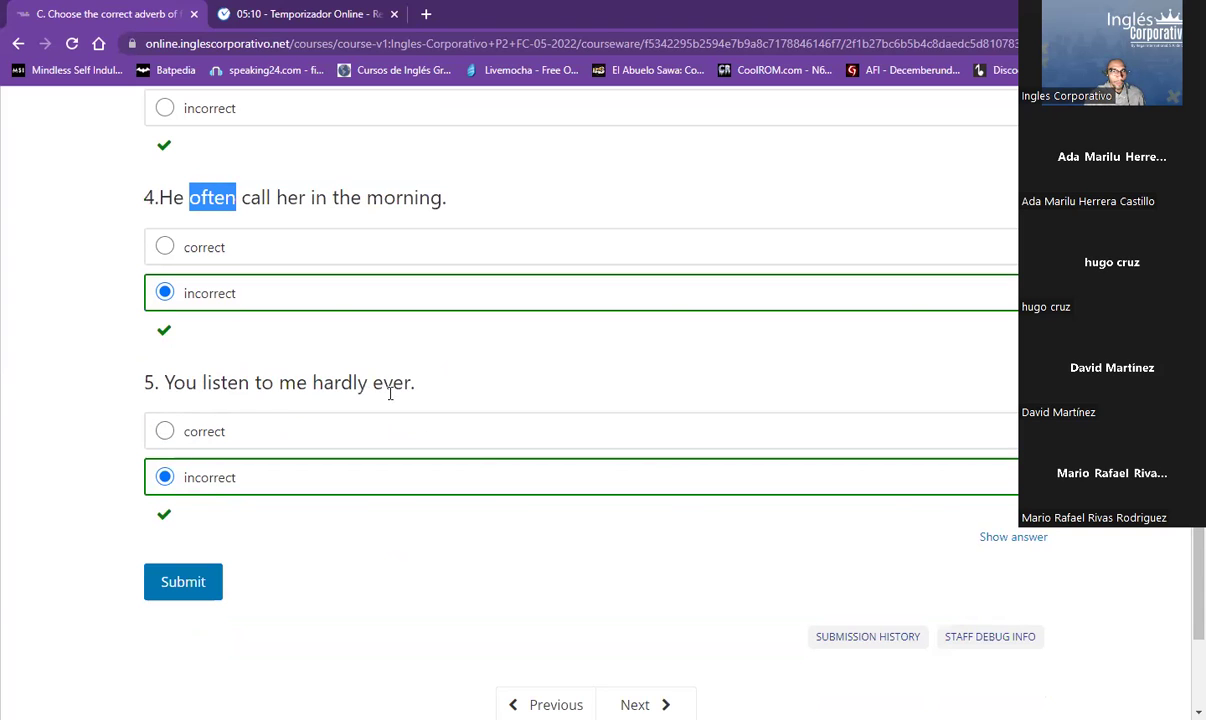
pyautogui.moveTo(417, 384); pyautogui.dragTo(161, 382)
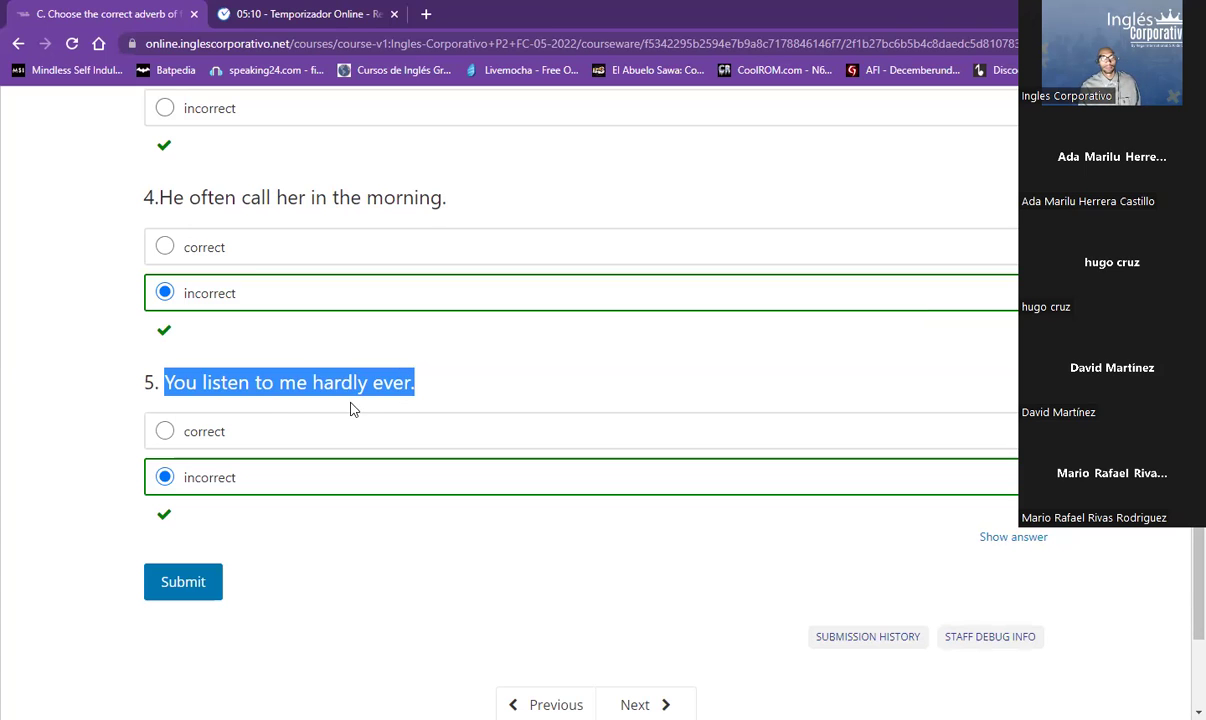
pyautogui.click(503, 360)
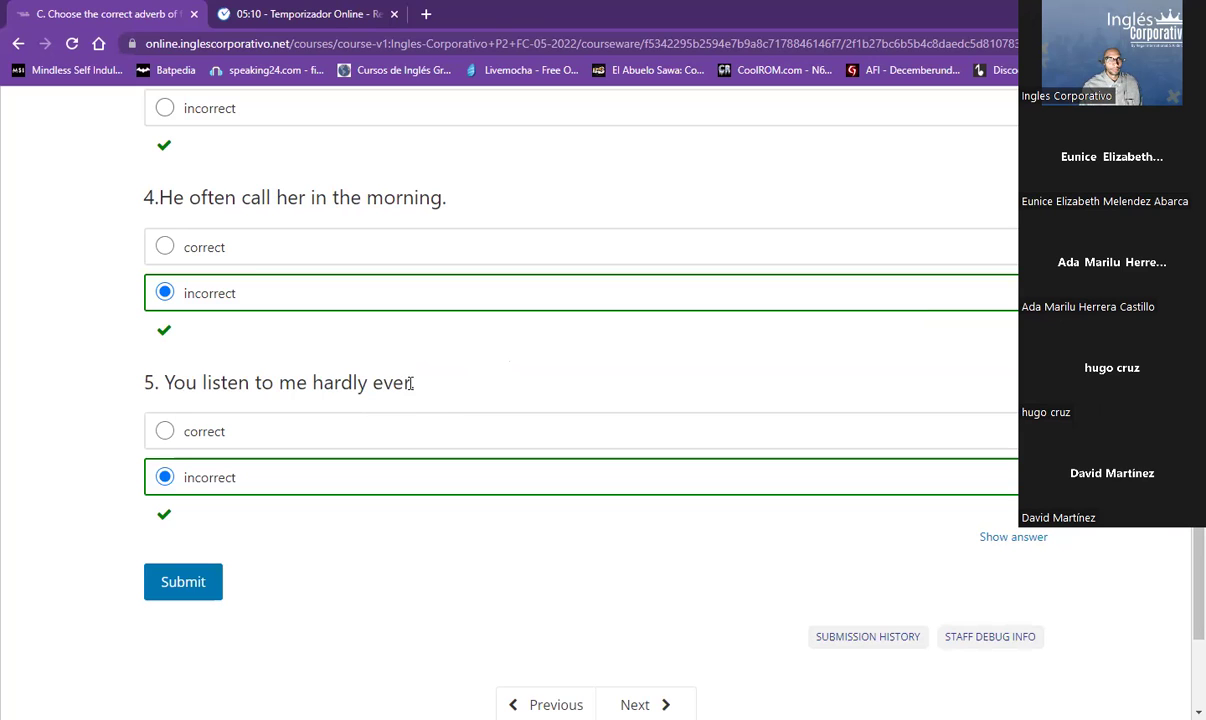
# Highlight the adverb "hardly ever" in question 5's sentence, clear it, and highlight it again up to the period
pyautogui.moveTo(411, 382); pyautogui.dragTo(300, 382)
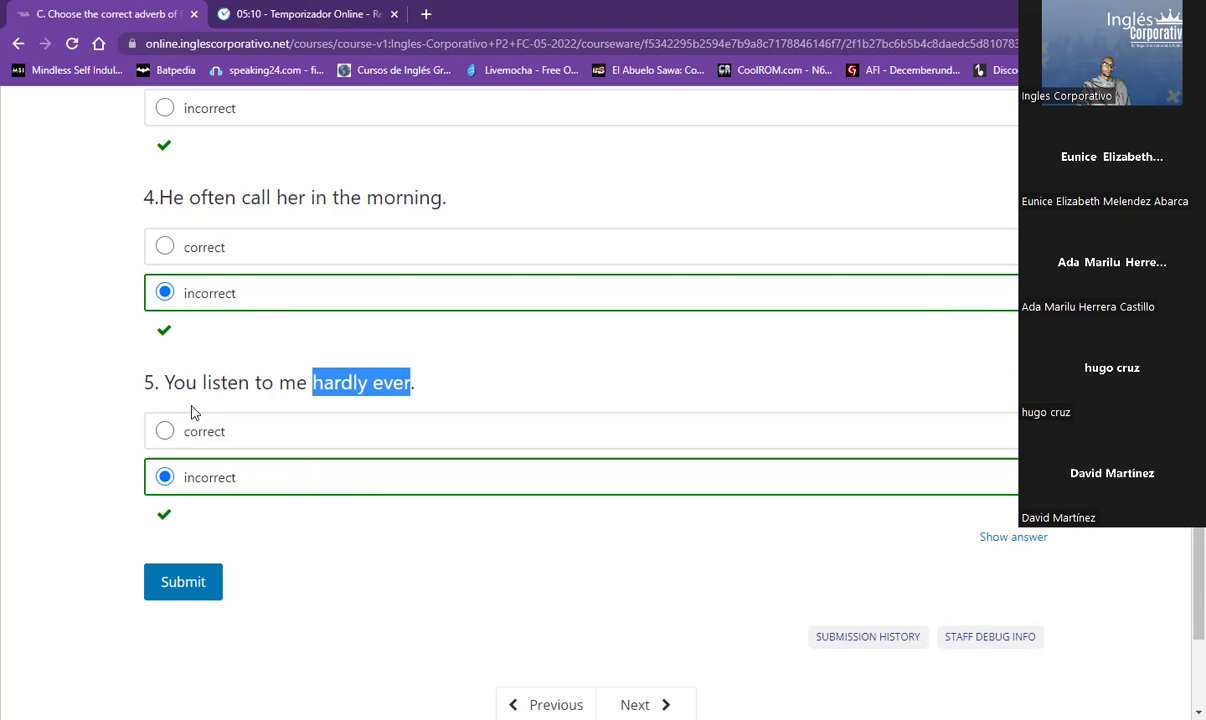
pyautogui.click(479, 378)
pyautogui.scroll(2, 541, 354)
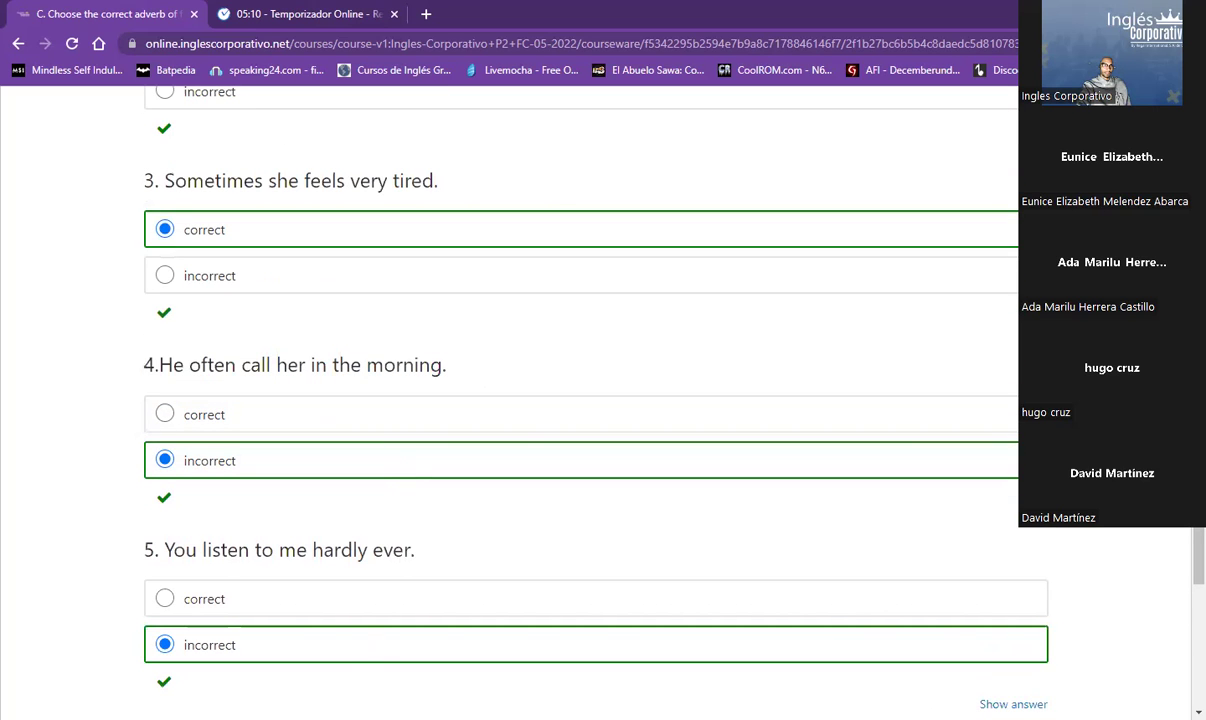
pyautogui.doubleClick(369, 550)
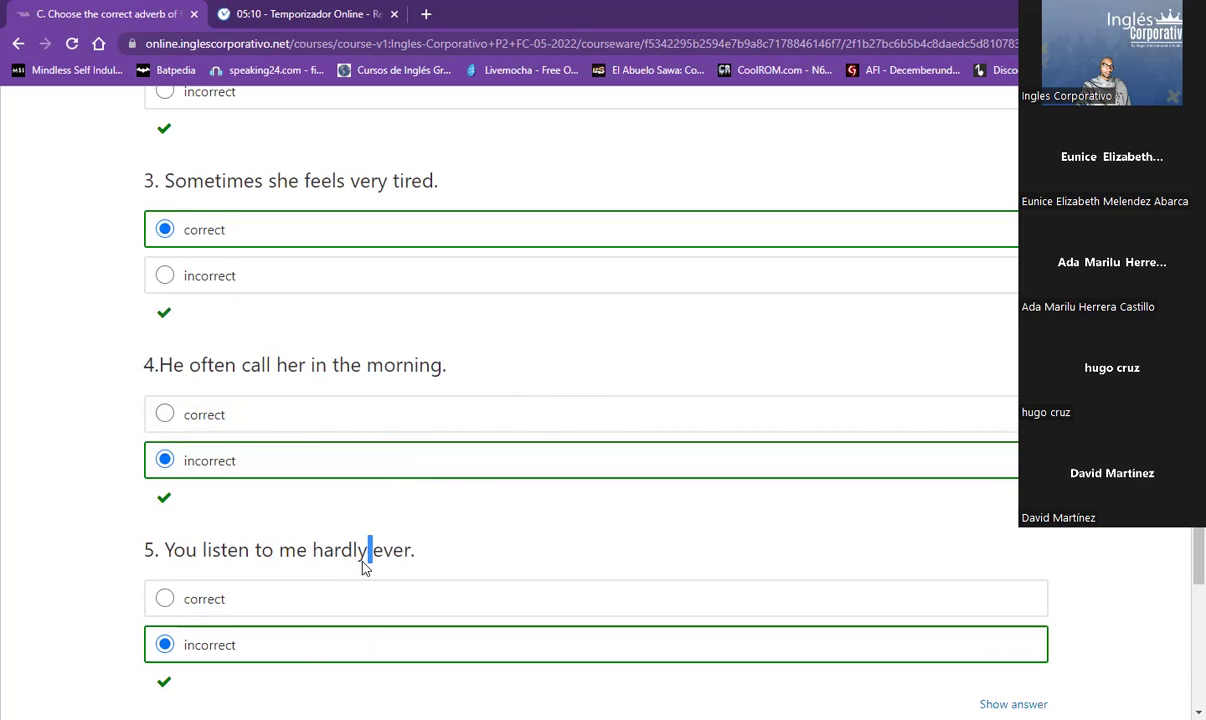
pyautogui.moveTo(313, 551); pyautogui.dragTo(467, 565)
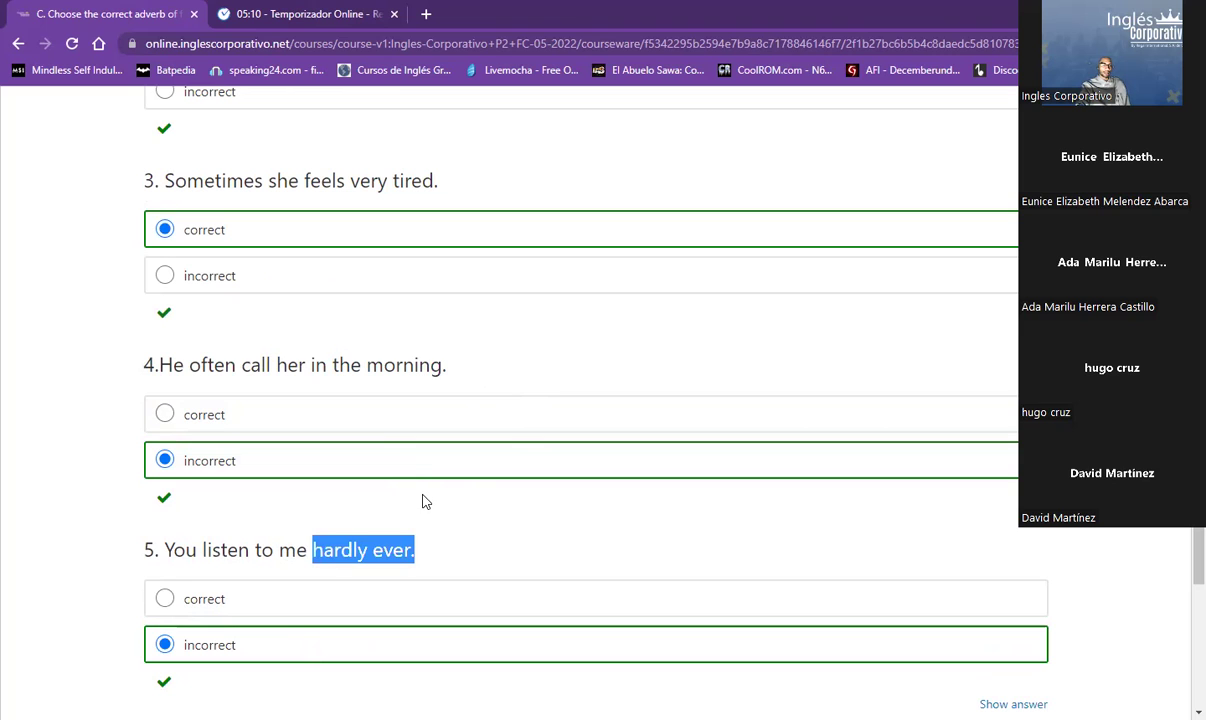
# Highlight the adverbs "Never", "usually" and "Sometimes" in turn in questions 1 to 3 to compare their positions, and clear the highlight
pyautogui.scroll(1, 433, 456)
pyautogui.scroll(2, 433, 456)
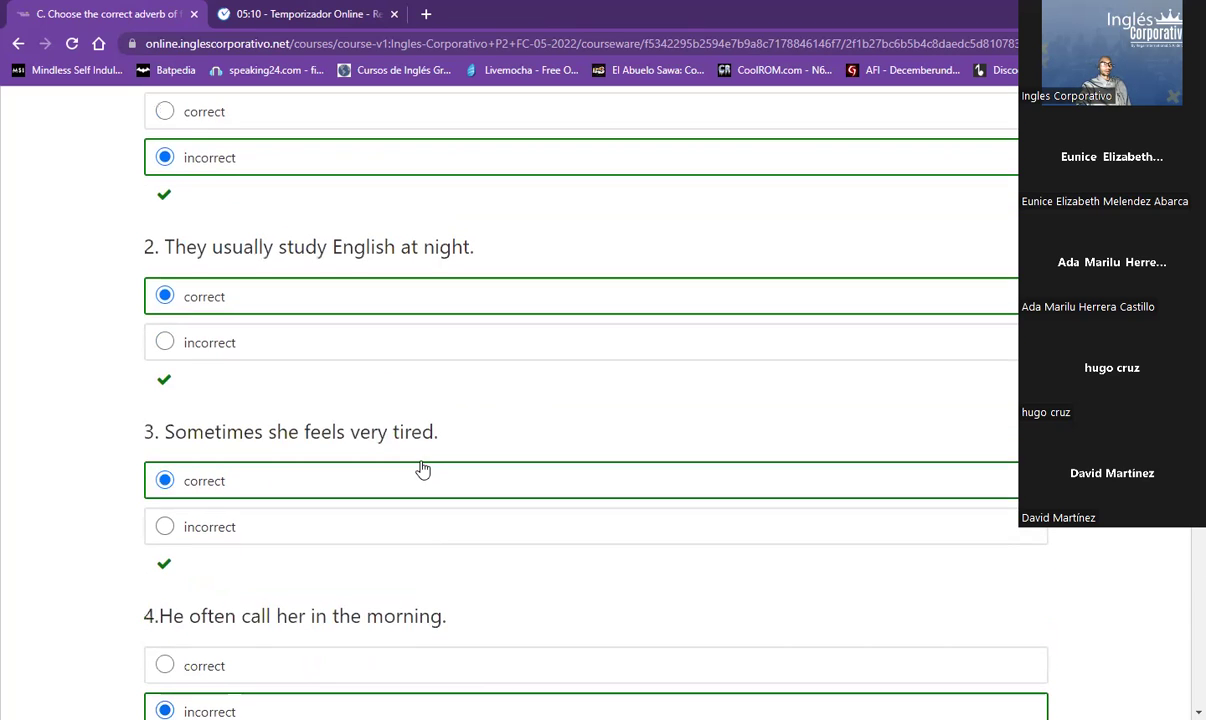
pyautogui.scroll(-3, 420, 468)
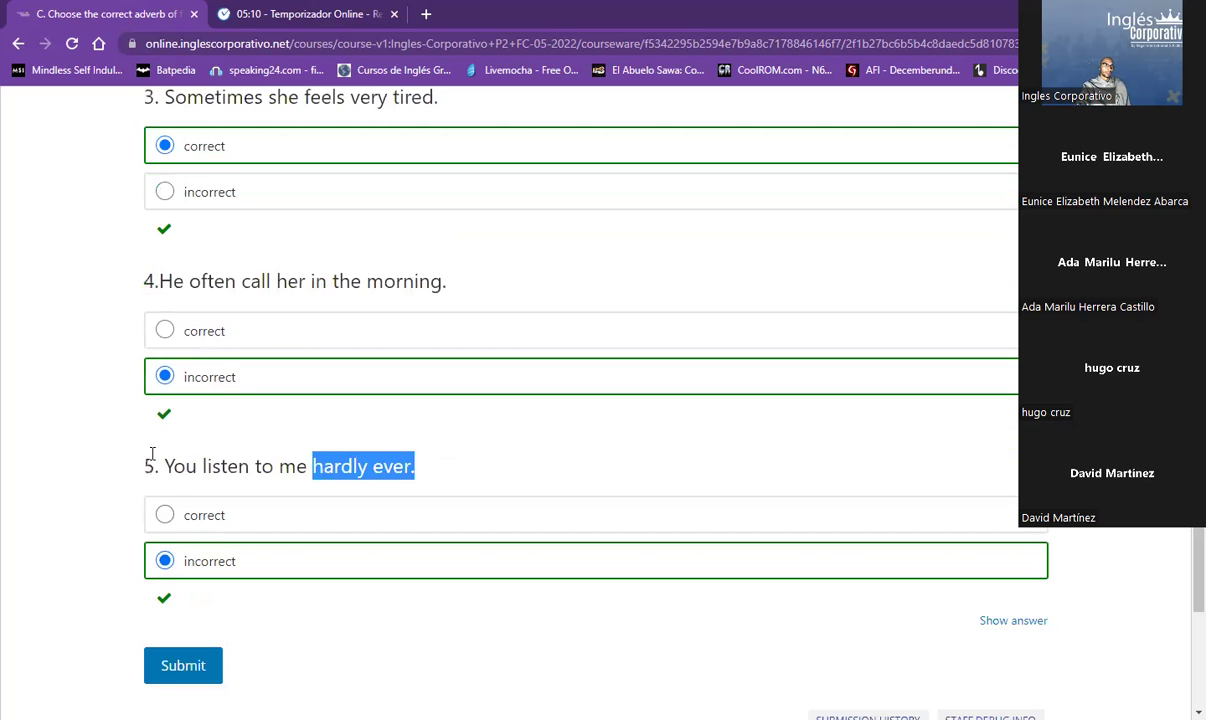
pyautogui.scroll(1, 370, 415)
pyautogui.scroll(3, 340, 428)
pyautogui.scroll(-4, 200, 540)
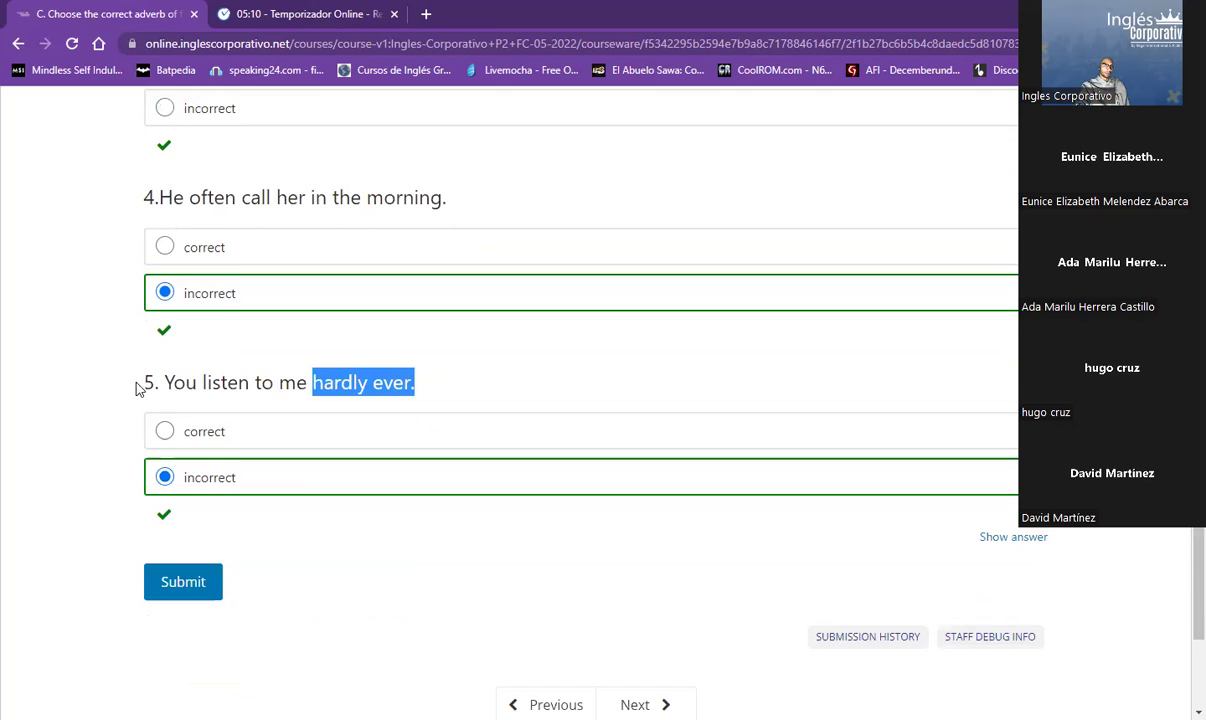
pyautogui.scroll(5, 136, 386)
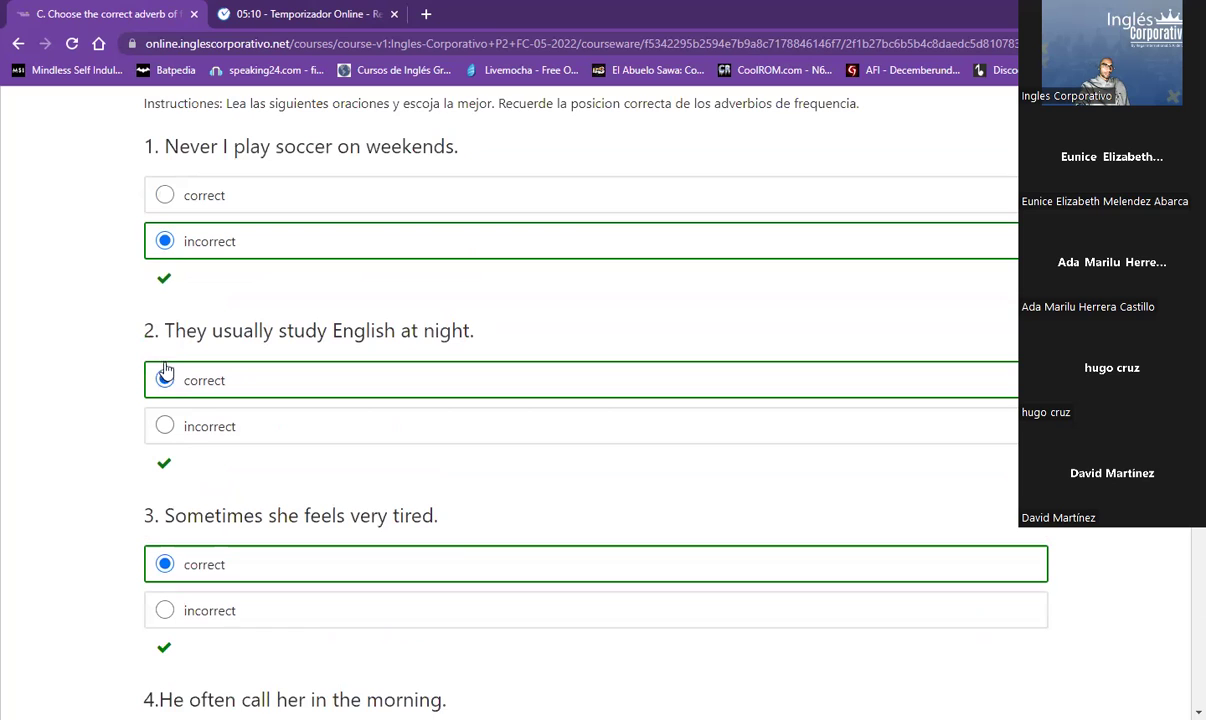
pyautogui.scroll(1, 201, 222)
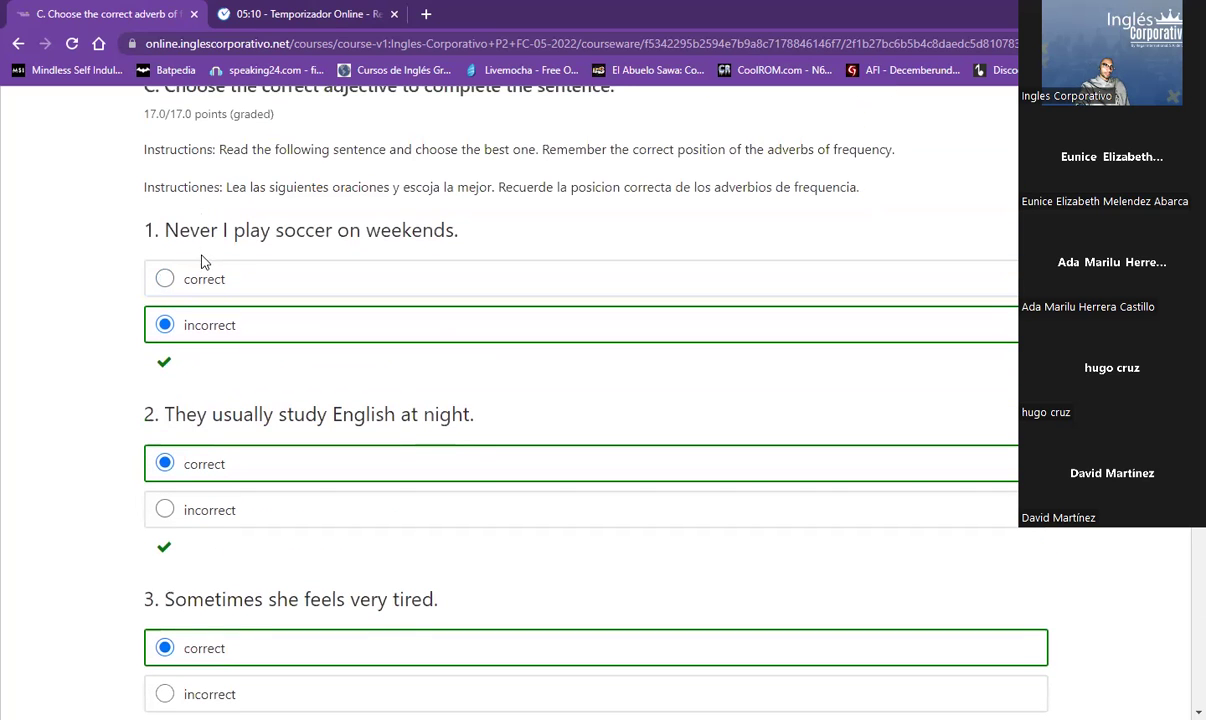
pyautogui.moveTo(216, 230); pyautogui.dragTo(125, 229)
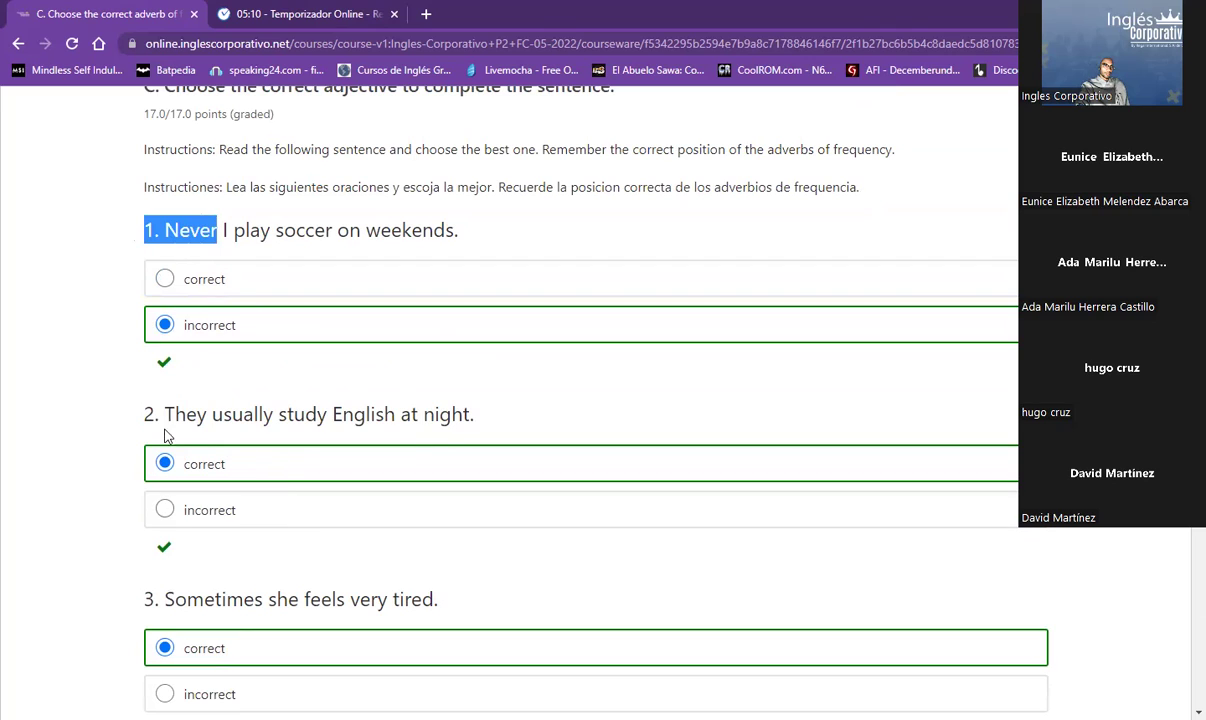
pyautogui.moveTo(213, 416); pyautogui.dragTo(280, 418)
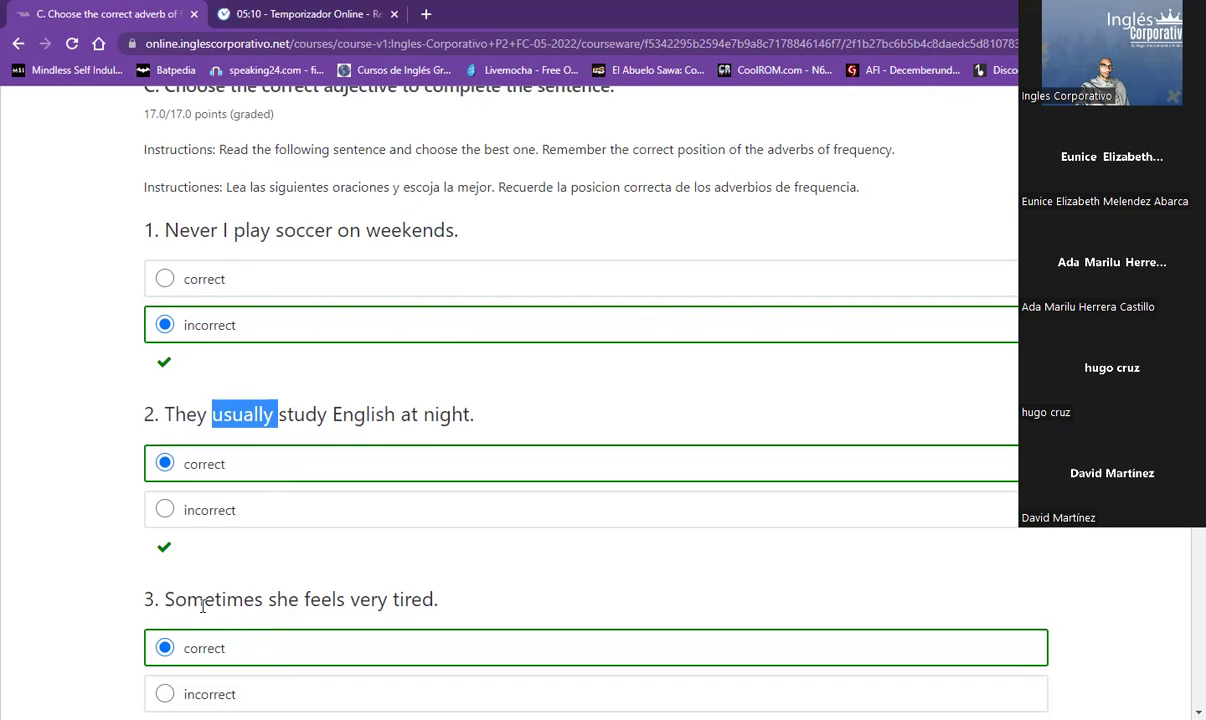
pyautogui.moveTo(172, 599); pyautogui.dragTo(255, 600)
pyautogui.click(158, 601)
# Open exam section D on the meaning of wh question words and review its answered items
pyautogui.scroll(-1, 221, 569)
pyautogui.scroll(-1, 180, 555)
pyautogui.scroll(5, 188, 546)
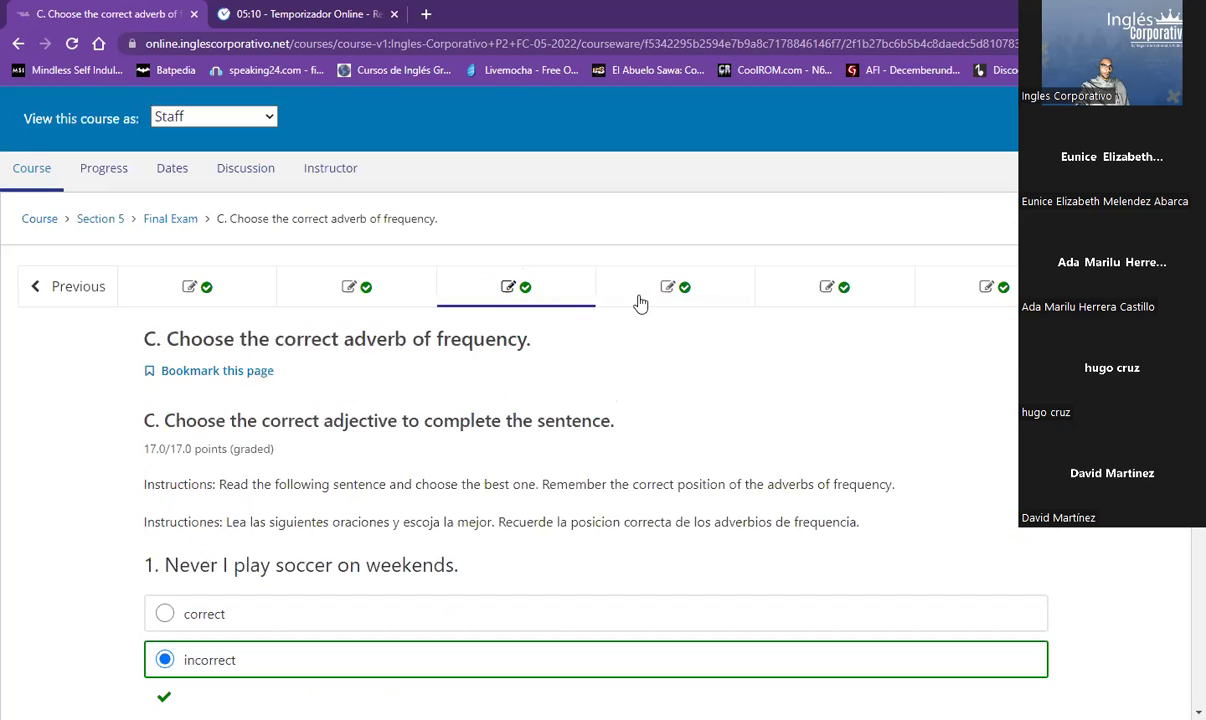
pyautogui.click(669, 289)
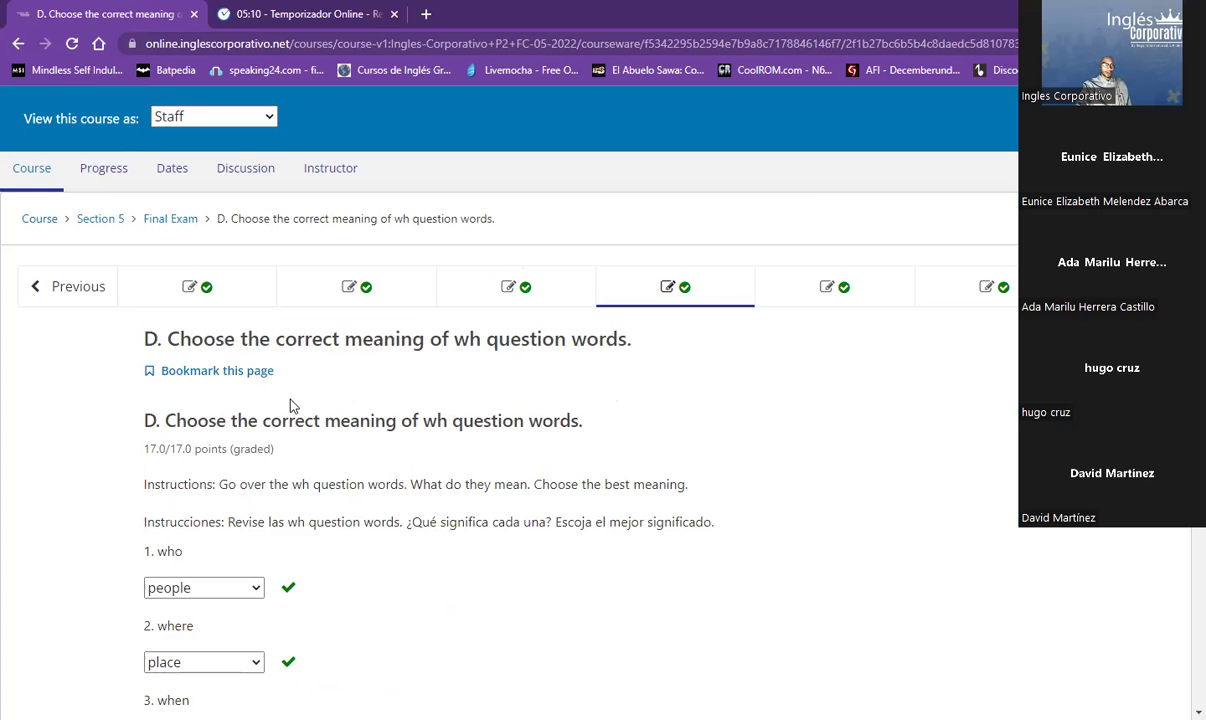
pyautogui.scroll(-1, 297, 399)
pyautogui.scroll(-2, 297, 399)
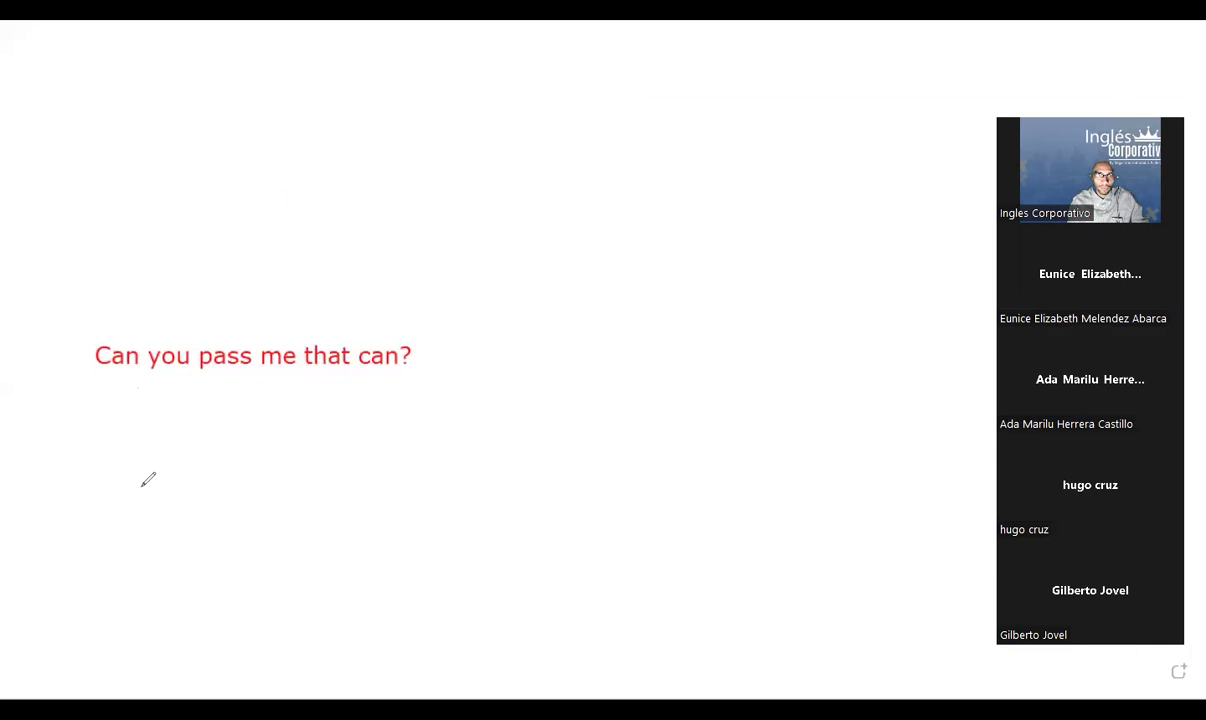
# Erase the whiteboard sentence about the can and write "Which of those cars do you like it?" in blue in a widened text box
pyautogui.click(324, 357)
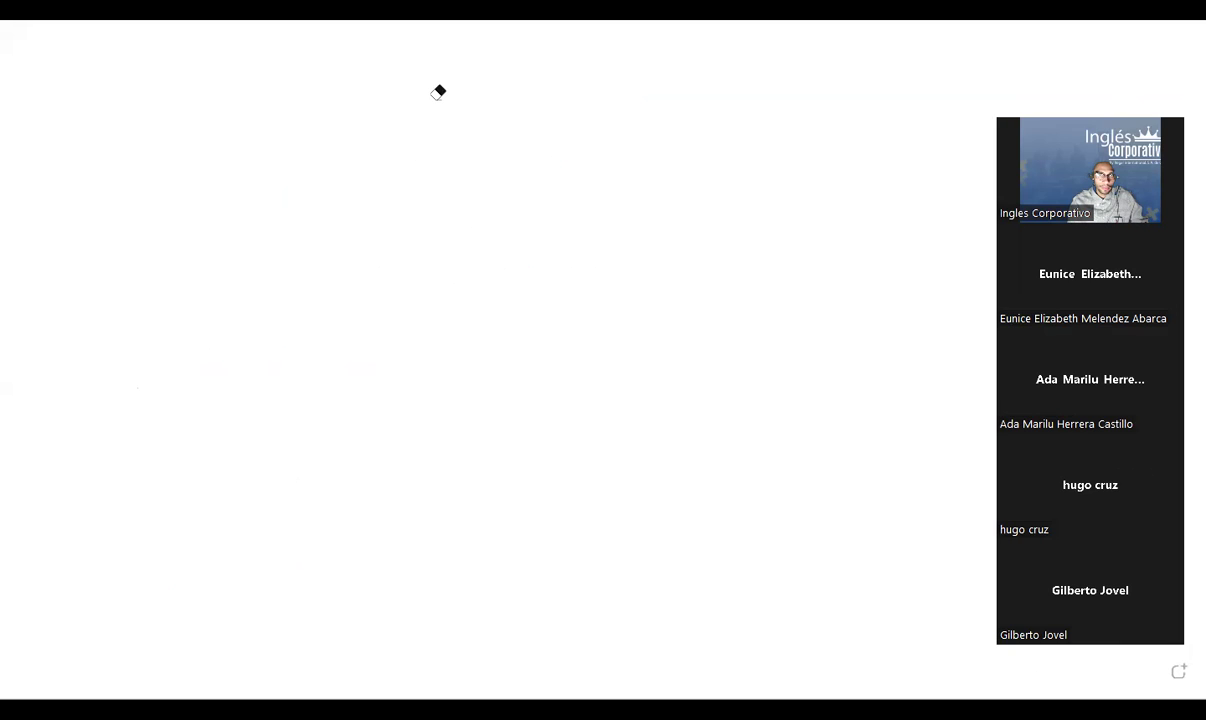
pyautogui.click(92, 197)
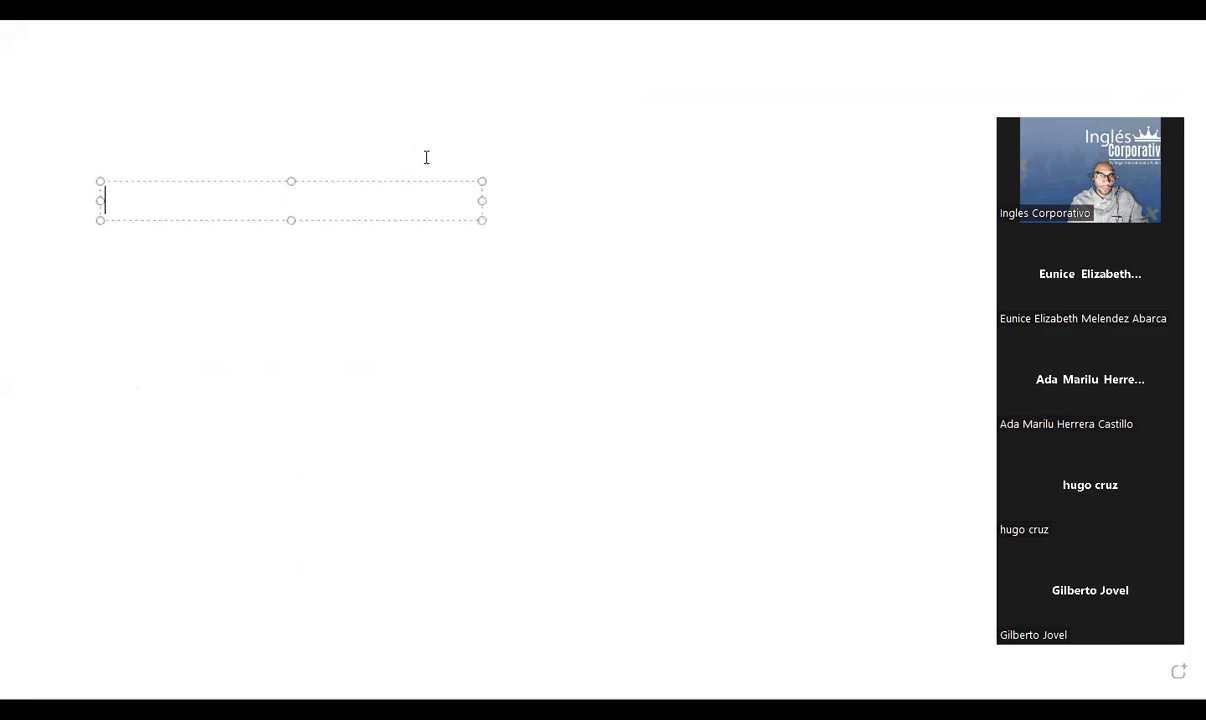
pyautogui.moveTo(482, 200); pyautogui.dragTo(814, 197)
pyautogui.write('W')
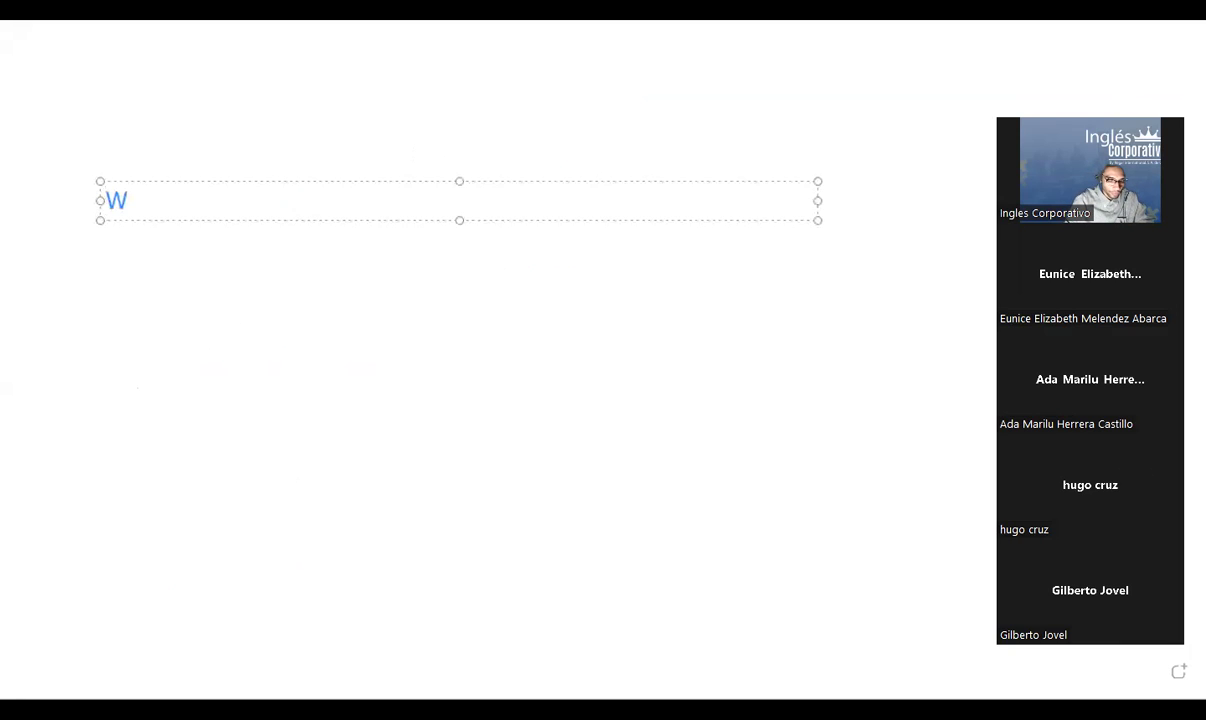
pyautogui.write('hich of thos')
pyautogui.press('BackSpace')
pyautogui.write('e cars do you like')
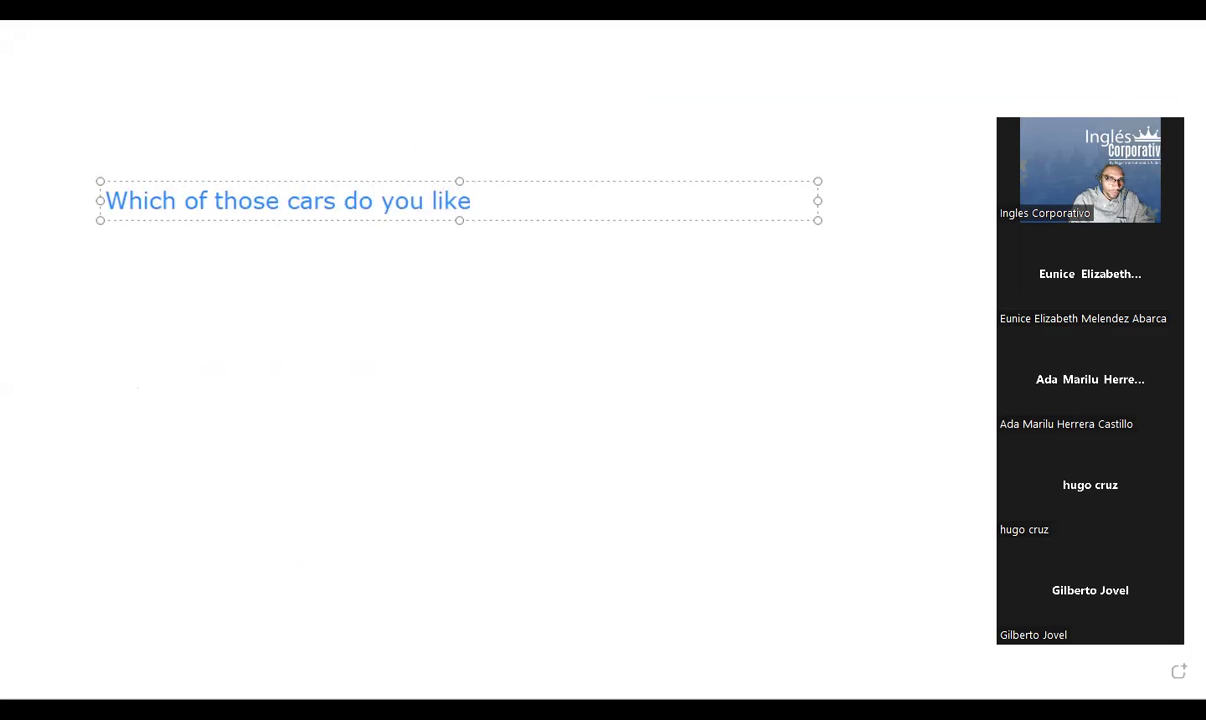
pyautogui.write('it?')
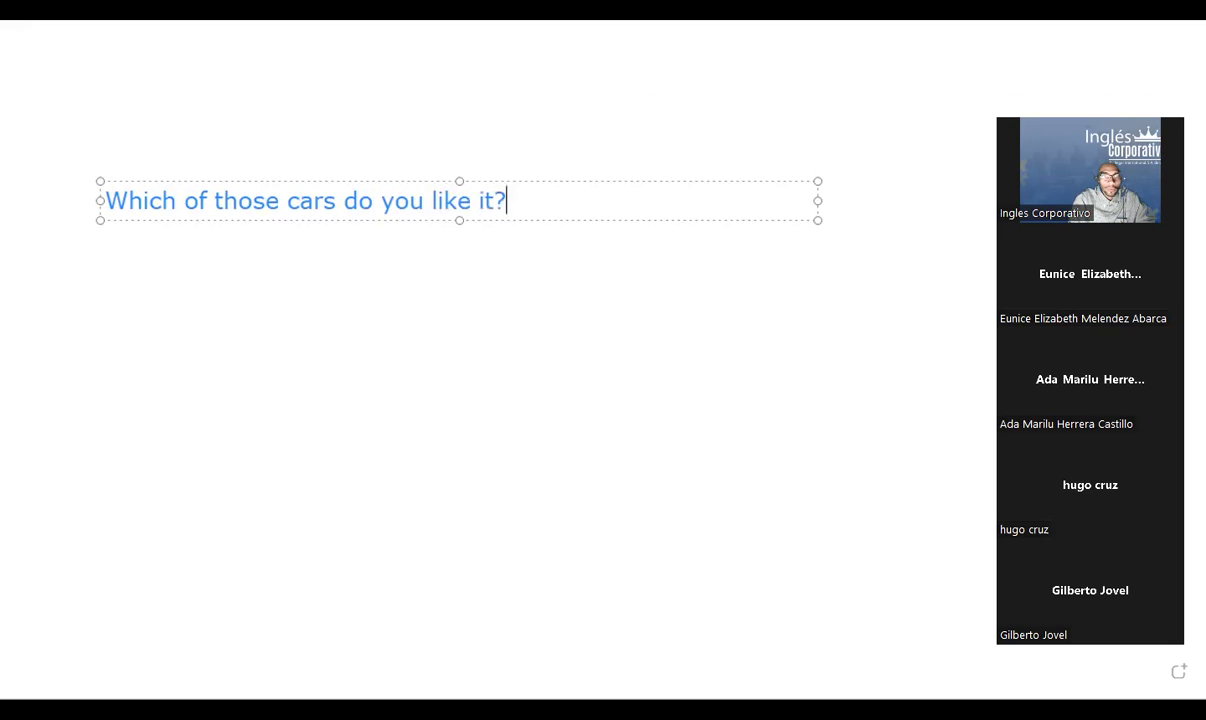